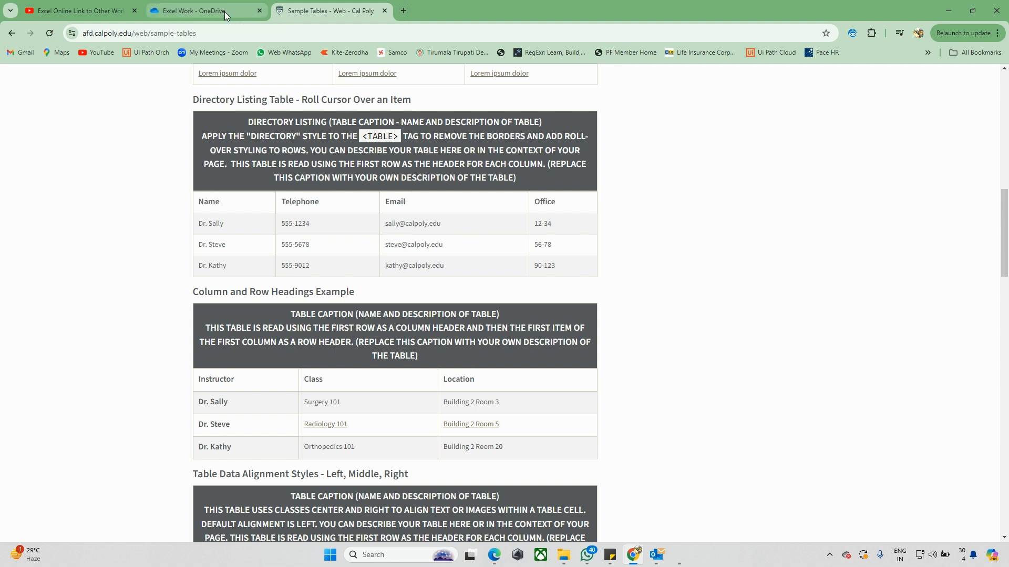
Examine the directory listing table and the column and row headings table on the Sample Tables page, then return to the OneDrive folder
left_click(224, 12)
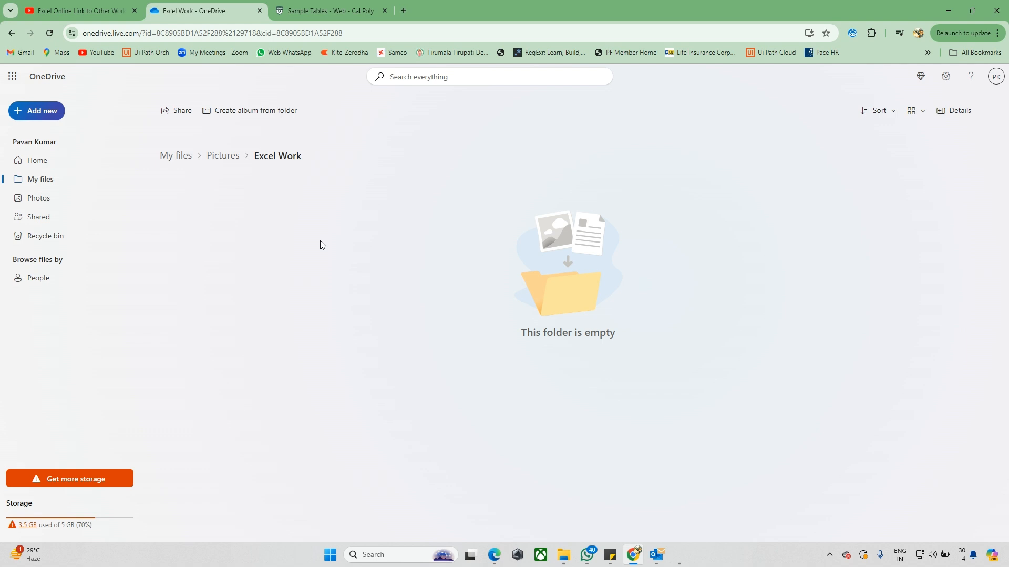
left_click(328, 10)
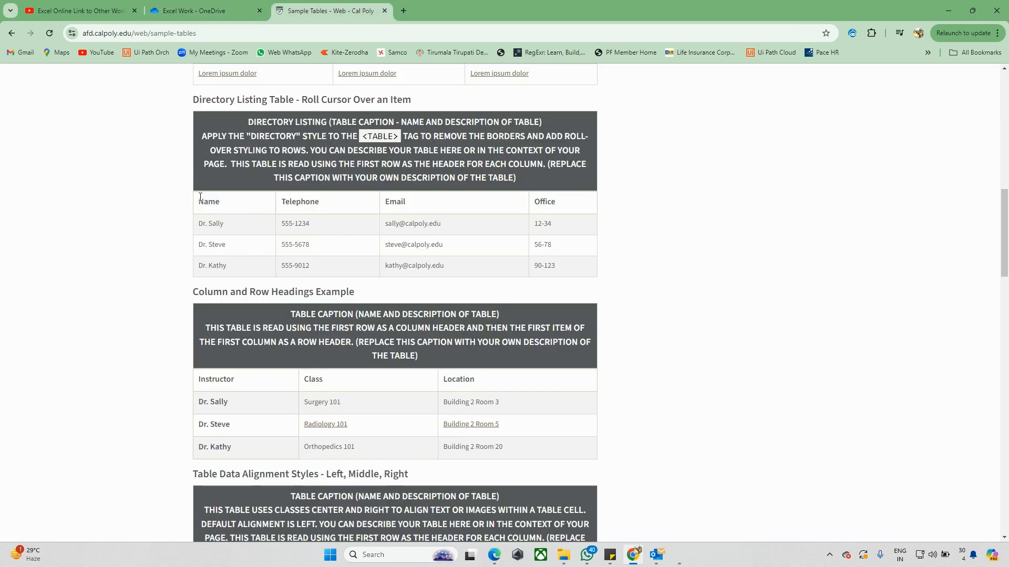
left_click_drag(198, 196, 570, 266)
left_click(634, 279)
left_click_drag(201, 379, 524, 446)
left_click(713, 400)
left_click(228, 7)
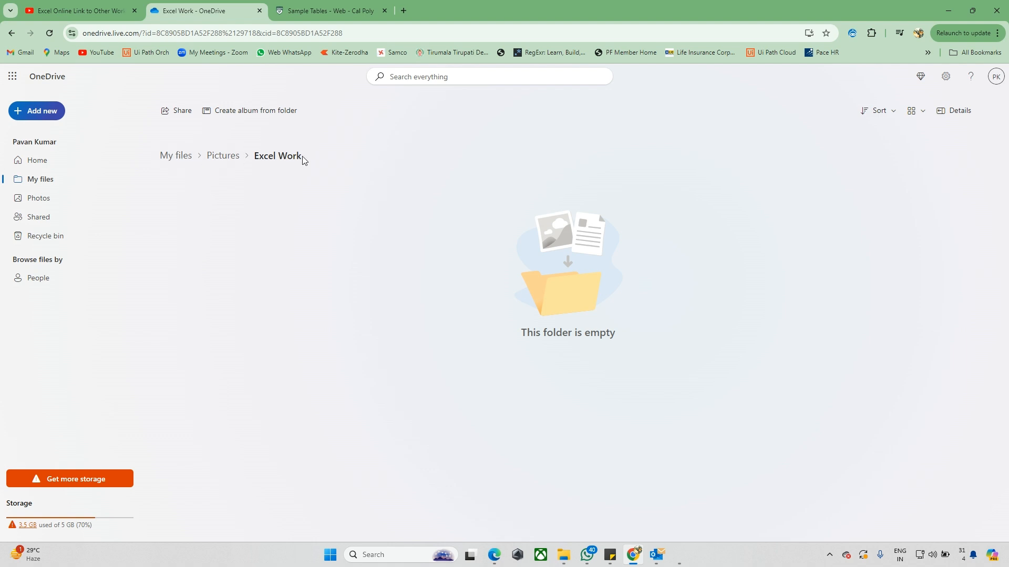
Open the OneDrive Pictures > Excel Work folder in File Explorer and place its window over the browser
left_click_drag(302, 157, 284, 157)
left_click(562, 555)
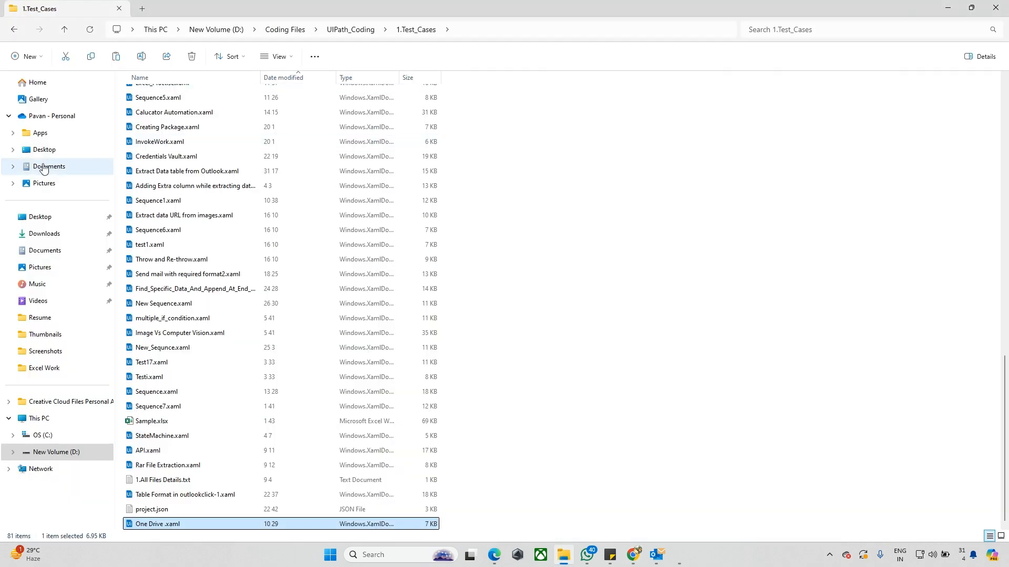
left_click(48, 182)
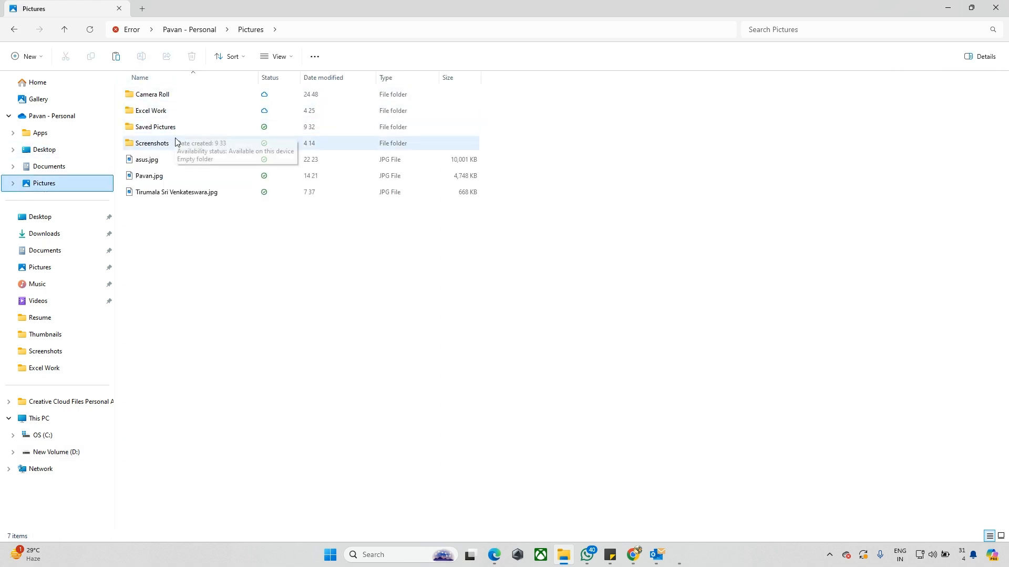
double_click(151, 110)
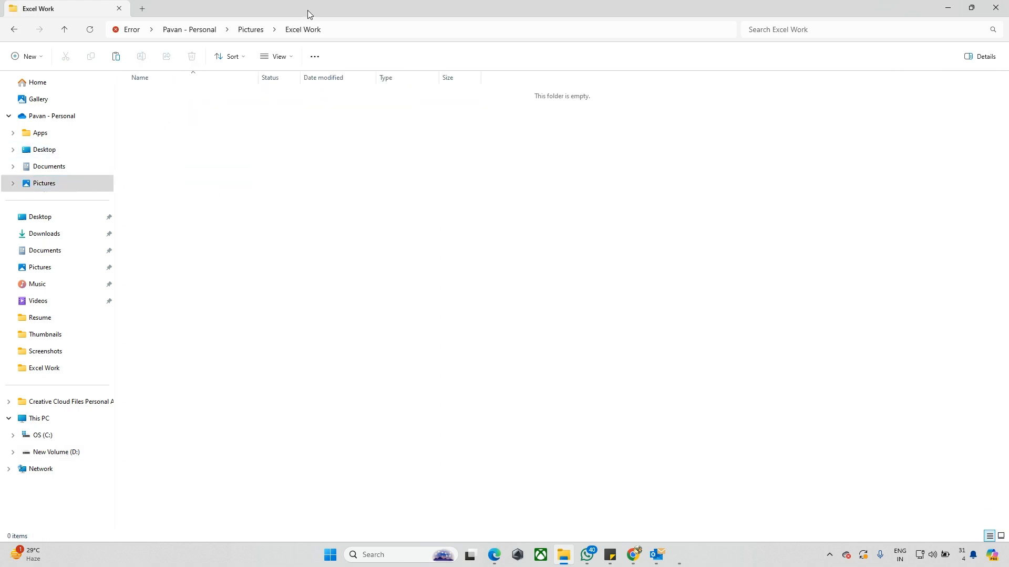
left_click_drag(309, 12, 563, 192)
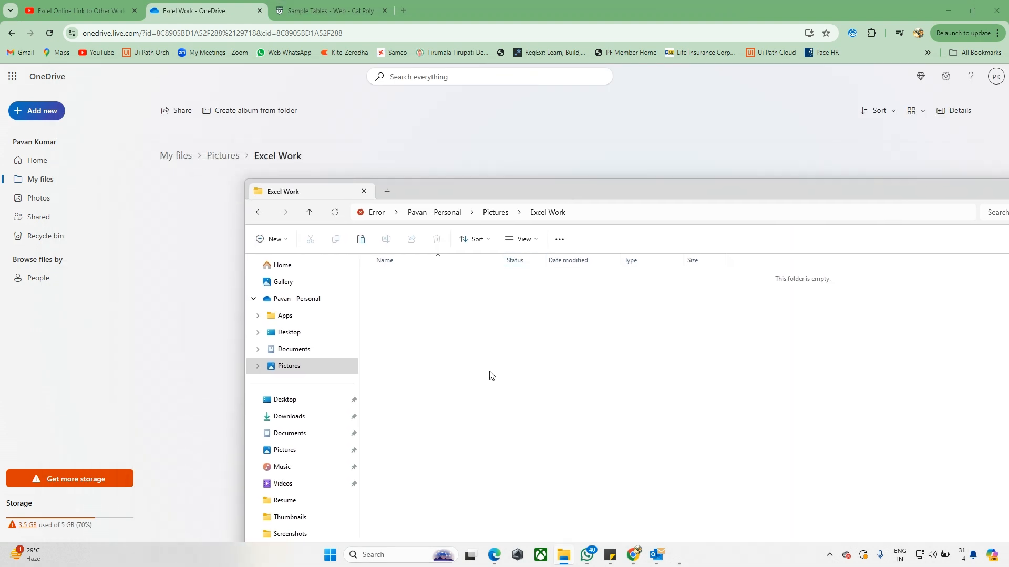
Launch Excel, create a blank workbook and reduce its window from full screen
key("super+r")
type("excel")
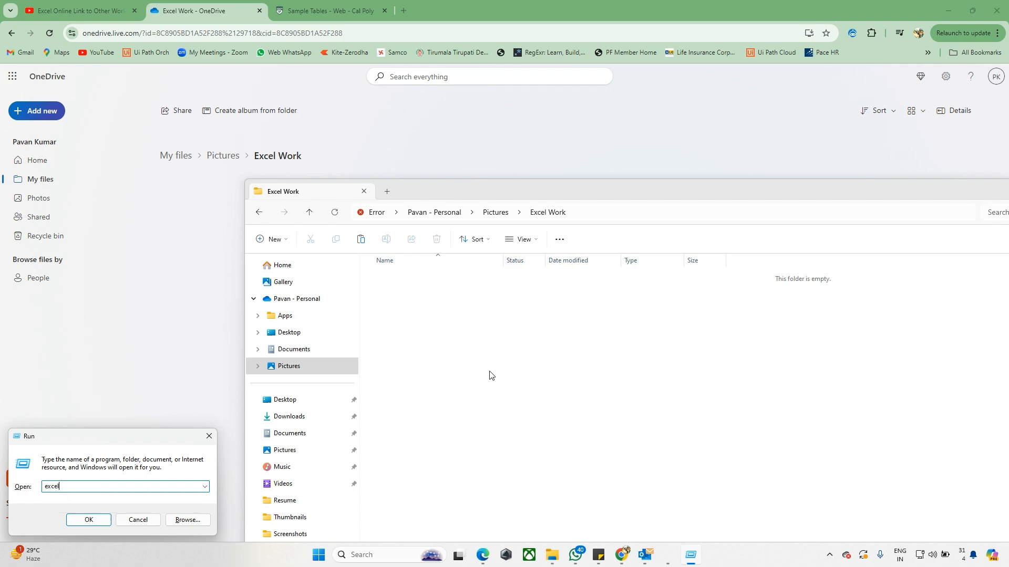
key("Return")
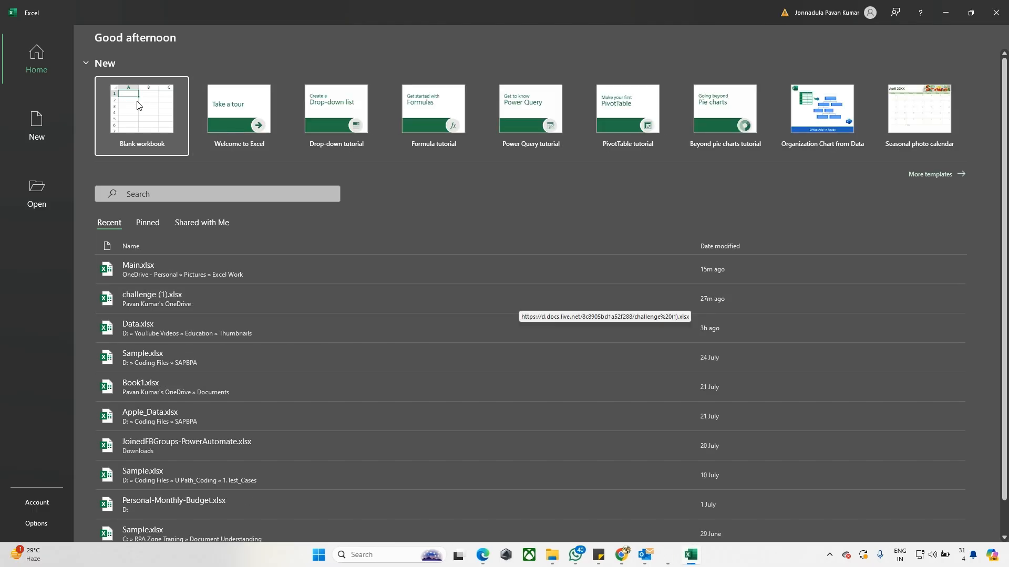
left_click(136, 101)
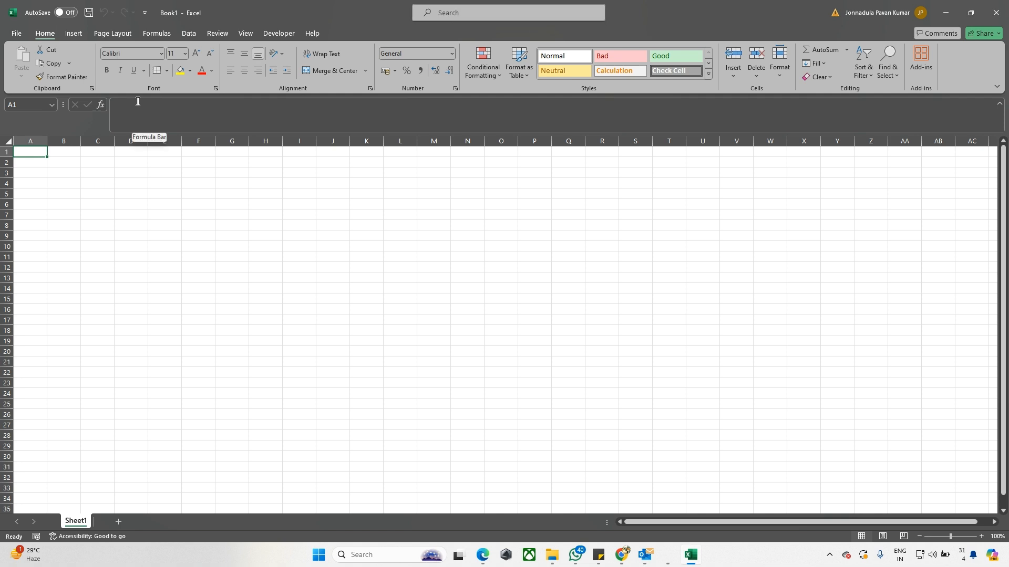
double_click(316, 2)
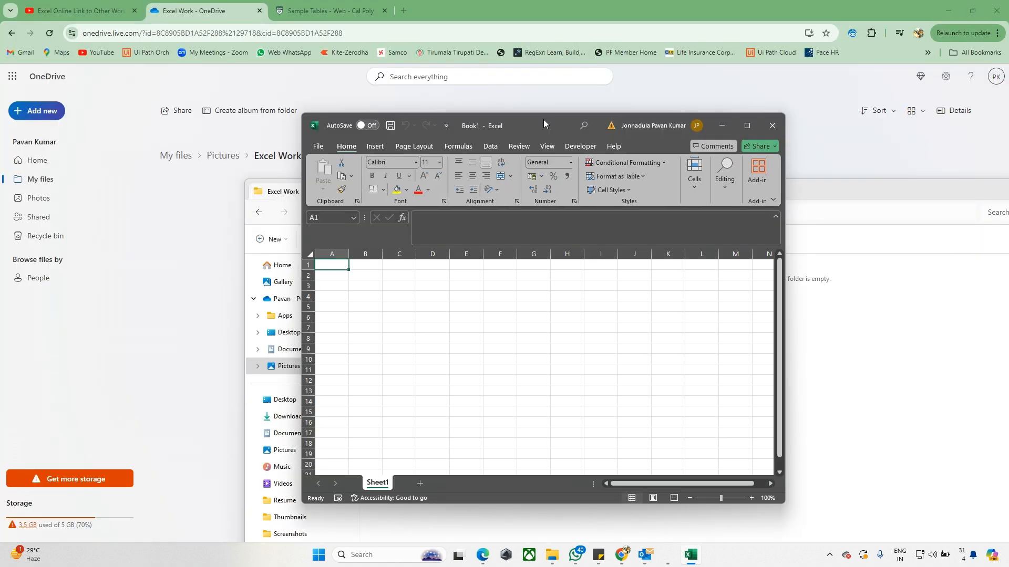
Save the blank workbook as Client in the OneDrive Excel Work folder
left_click(319, 150)
left_click(336, 330)
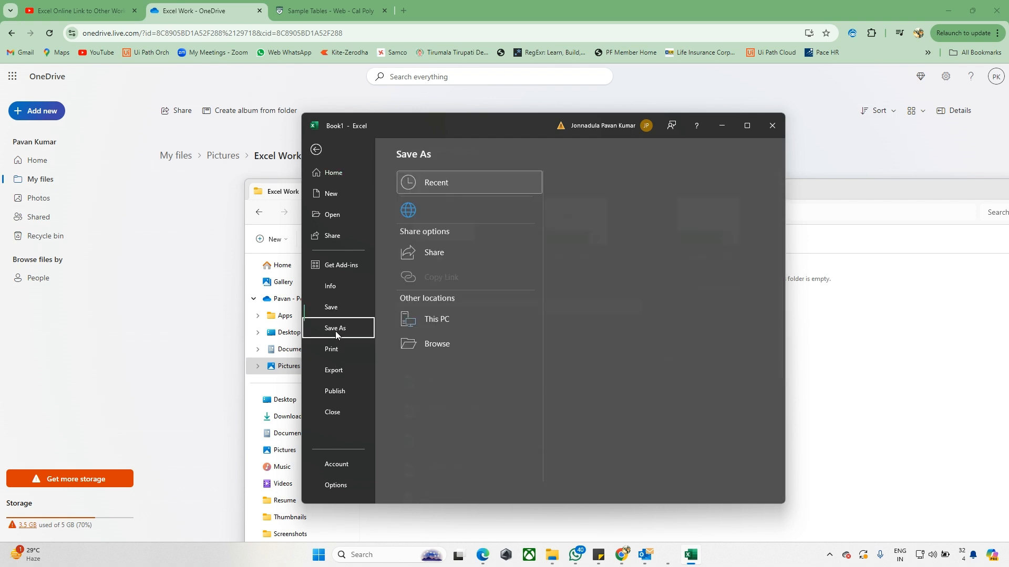
left_click(451, 371)
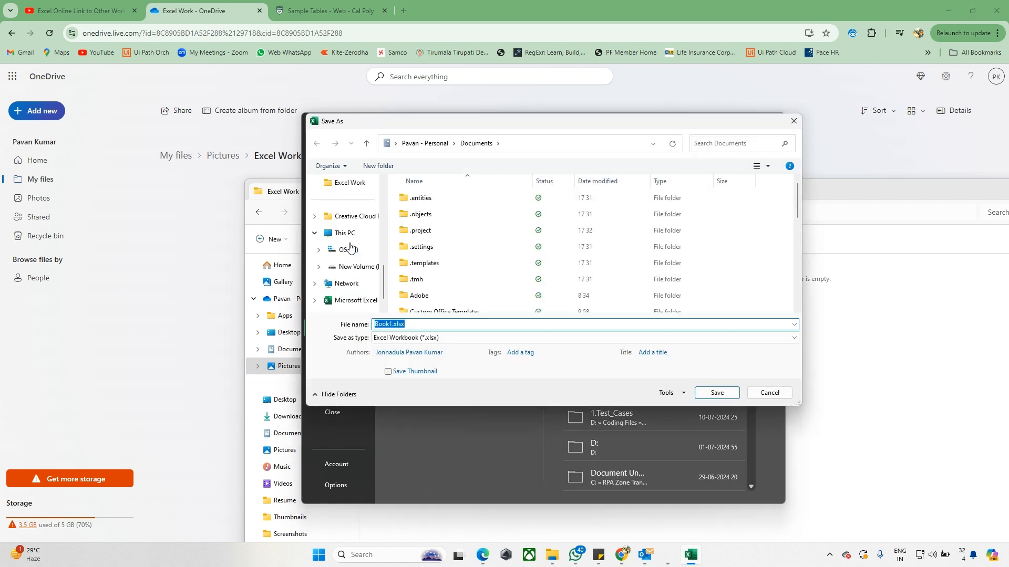
left_click_drag(384, 283, 381, 247)
left_click(347, 300)
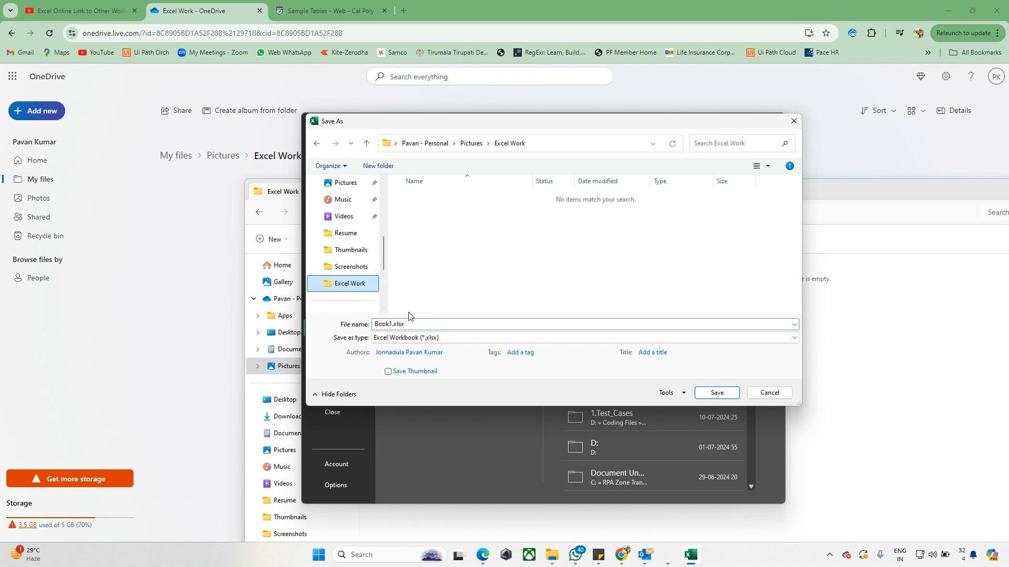
left_click(422, 324)
key("BackSpace")
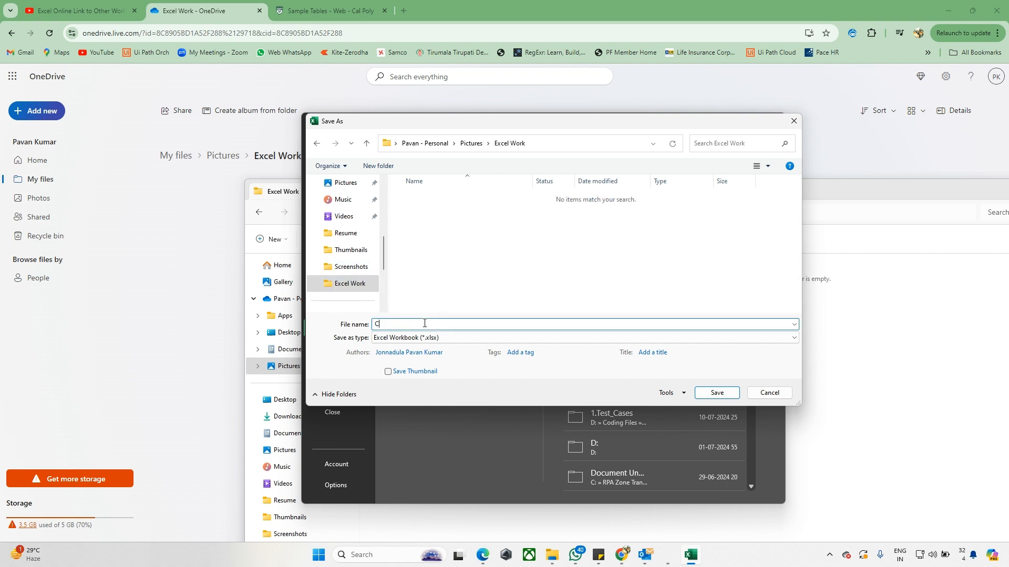
type("Client")
left_click(706, 393)
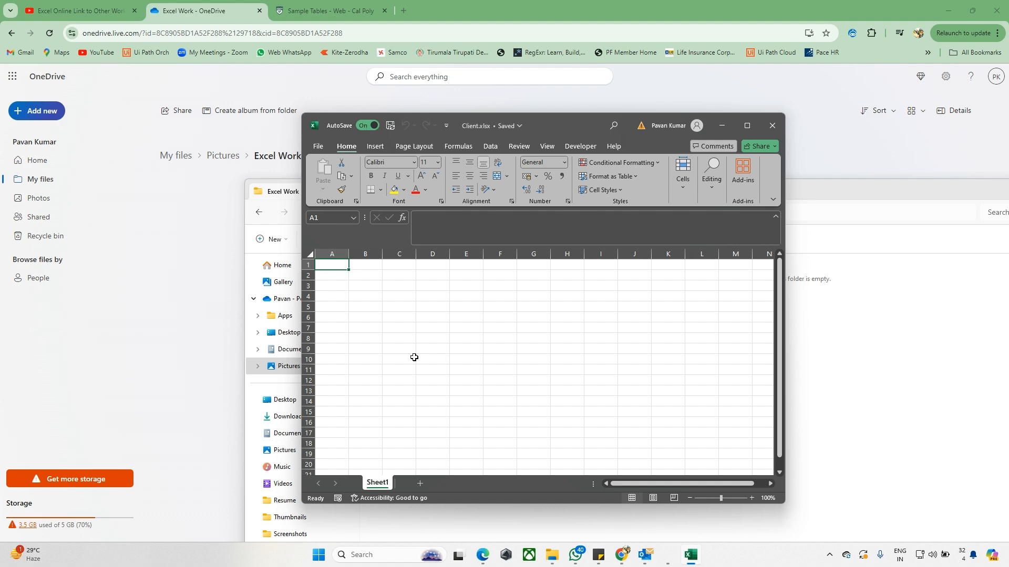
Maximize the Client workbook, dismiss the sign-in notice and minimize the window
key("super+Up")
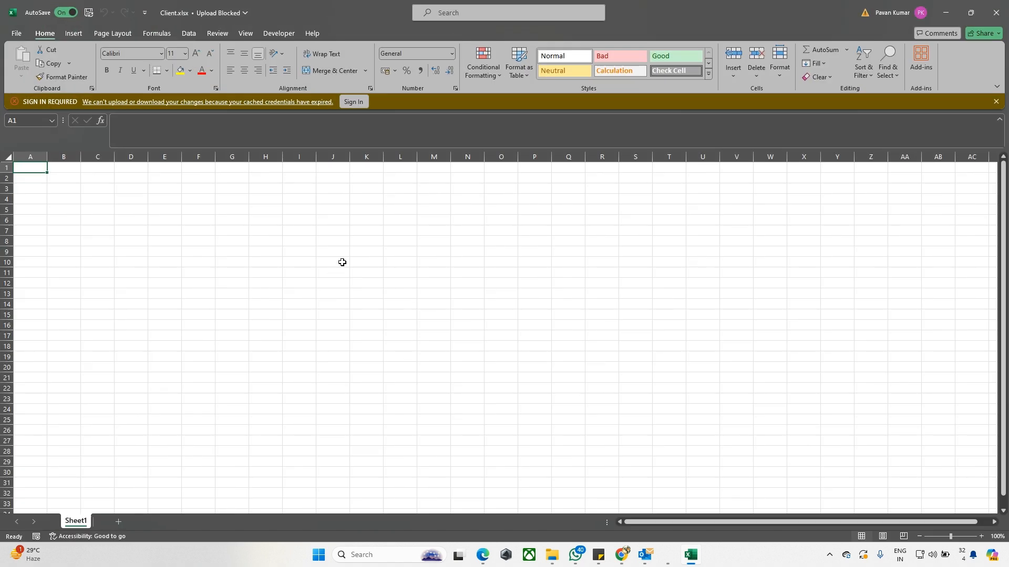
left_click(996, 102)
left_click(684, 195)
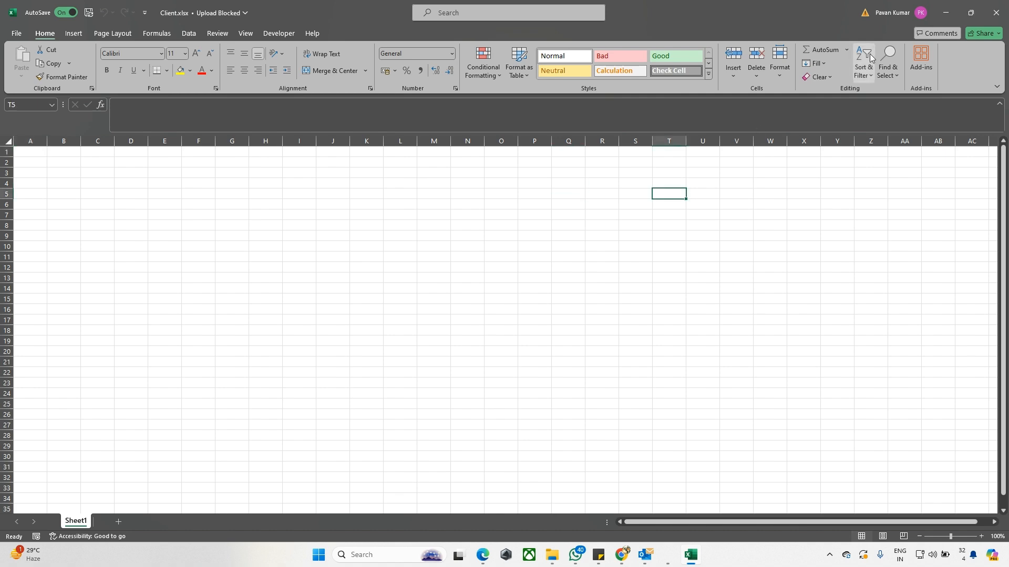
left_click(946, 12)
Duplicate Client.xlsx in the Excel Work folder and rename the copy as Automation
left_click(409, 279)
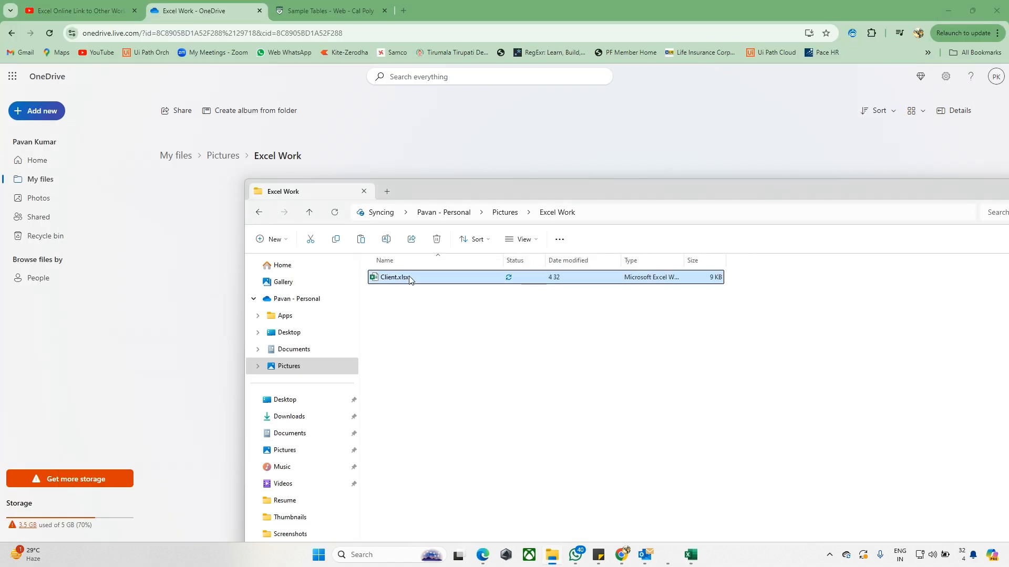
key("ctrl+c")
key("ctrl+v")
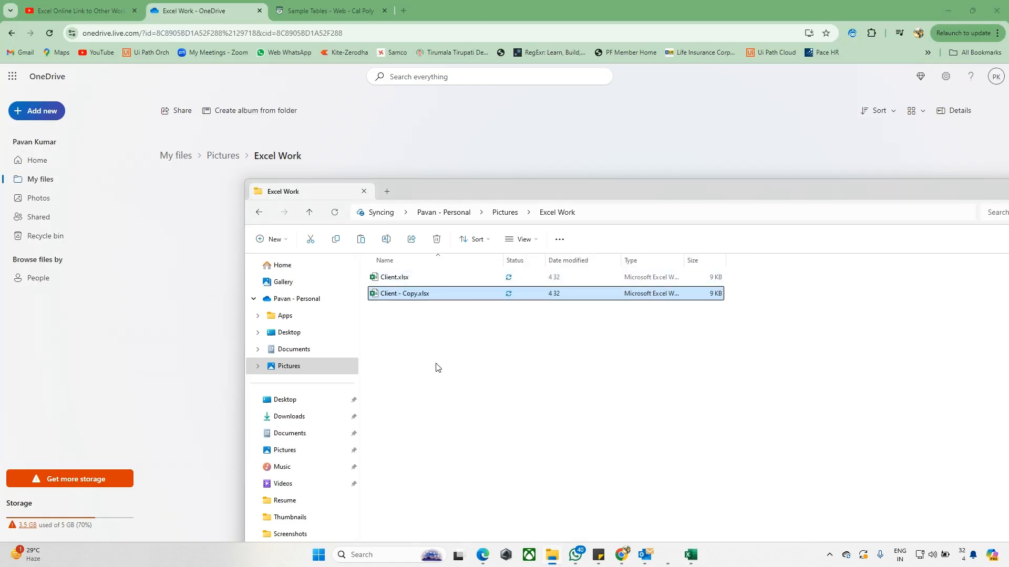
key("F2")
type("Automat")
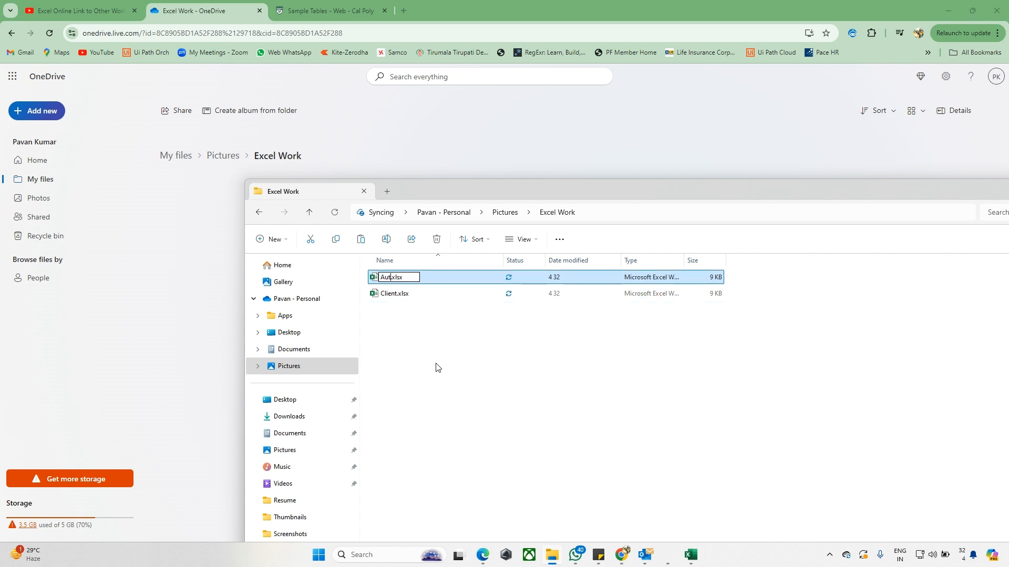
type("on")
key("BackSpace")
key("BackSpace")
type("ion")
left_click(449, 375)
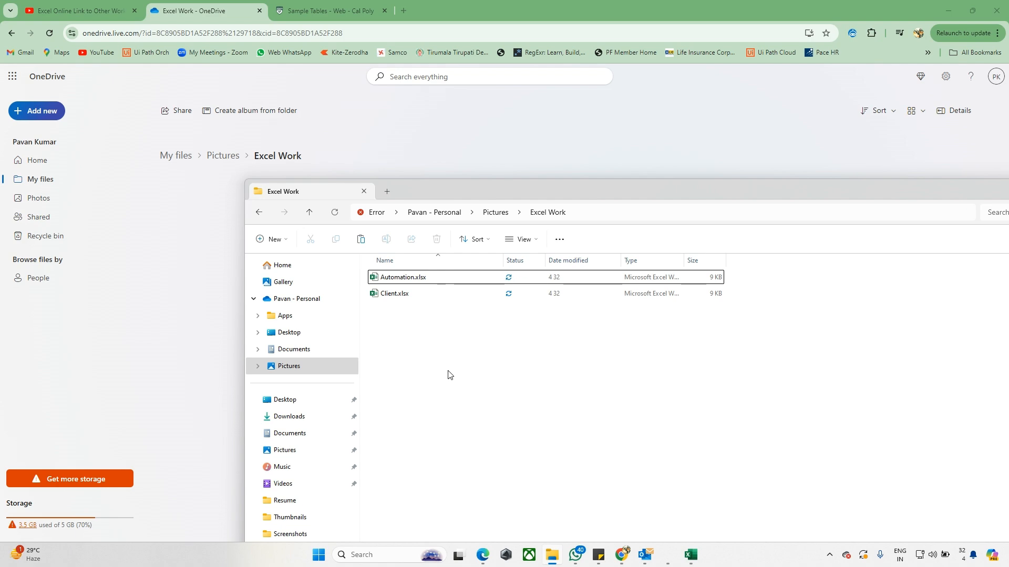
Bring the Client workbook back to the front and maximize it
left_click(405, 295)
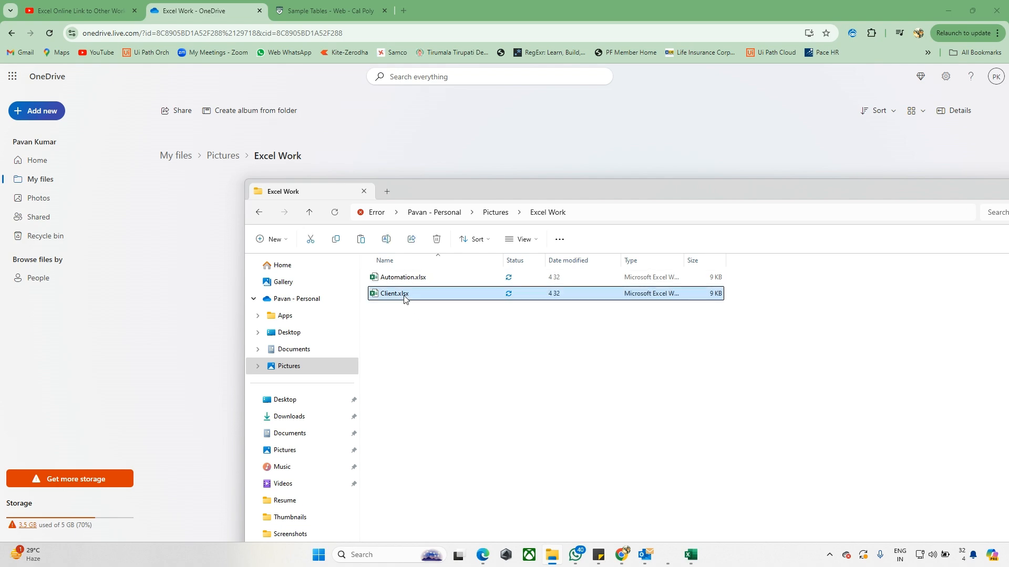
left_click(691, 555)
double_click(368, 6)
left_click_drag(366, 11, 495, 146)
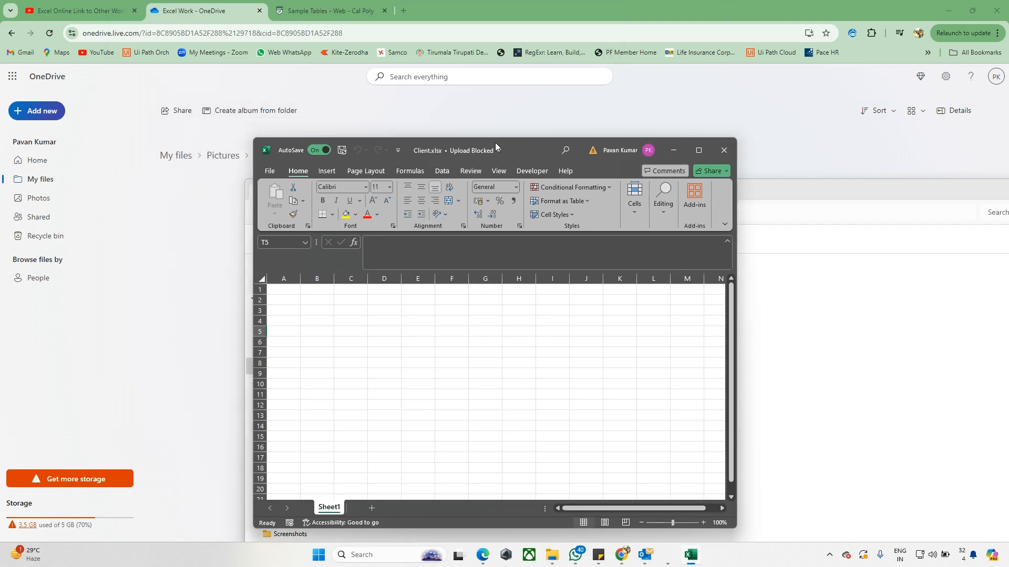
left_click(699, 150)
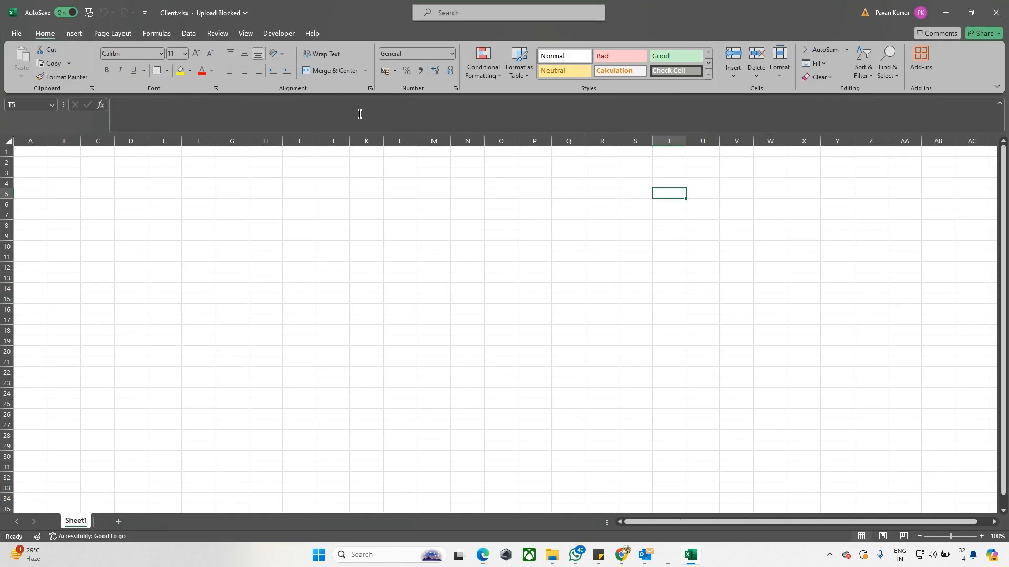
Get data from an Excel workbook file, importing Automation.xlsx from the Excel Work folder into the Client workbook
left_click(190, 34)
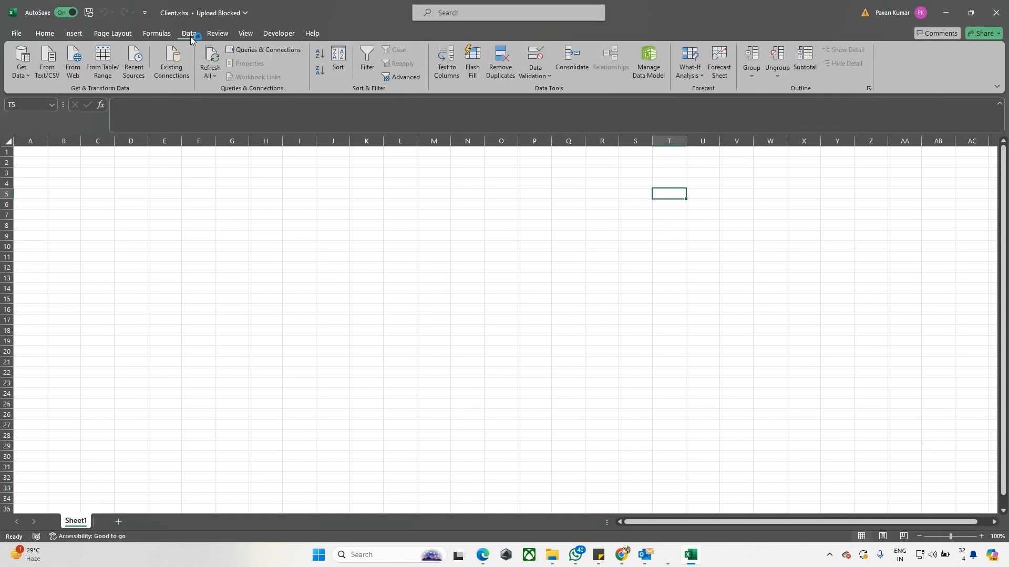
left_click(27, 77)
mouse_move(56, 156)
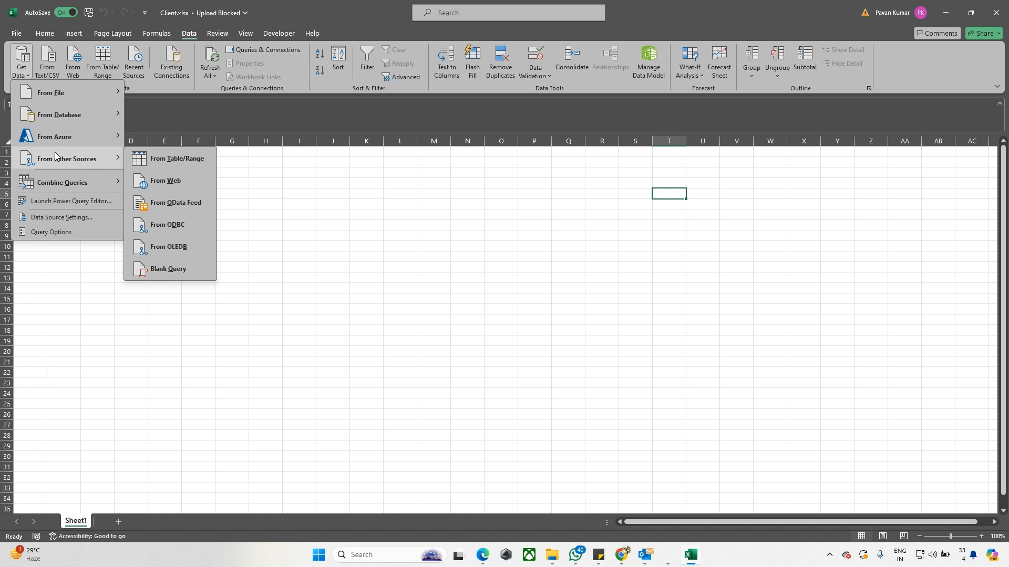
mouse_move(68, 97)
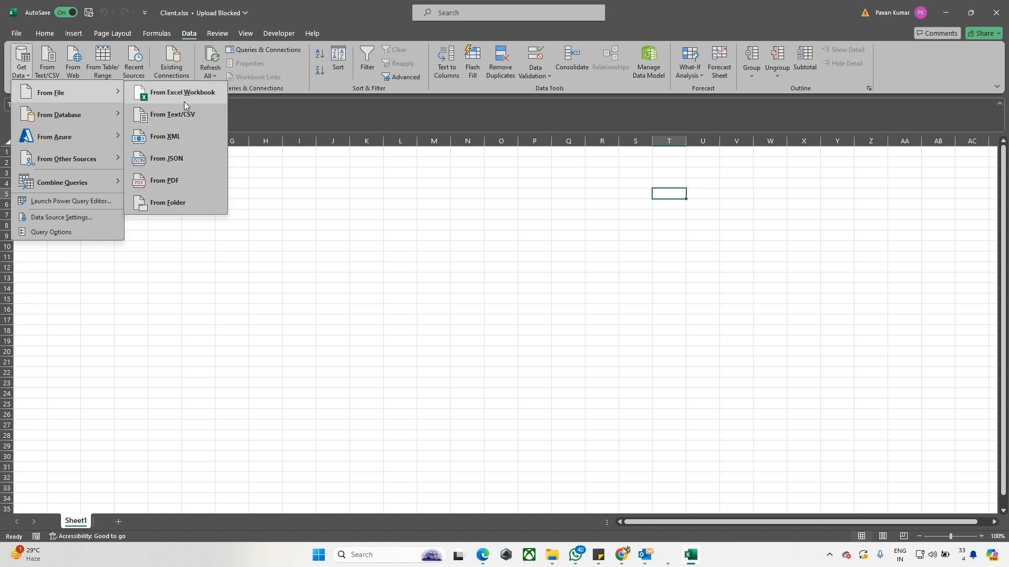
left_click(172, 94)
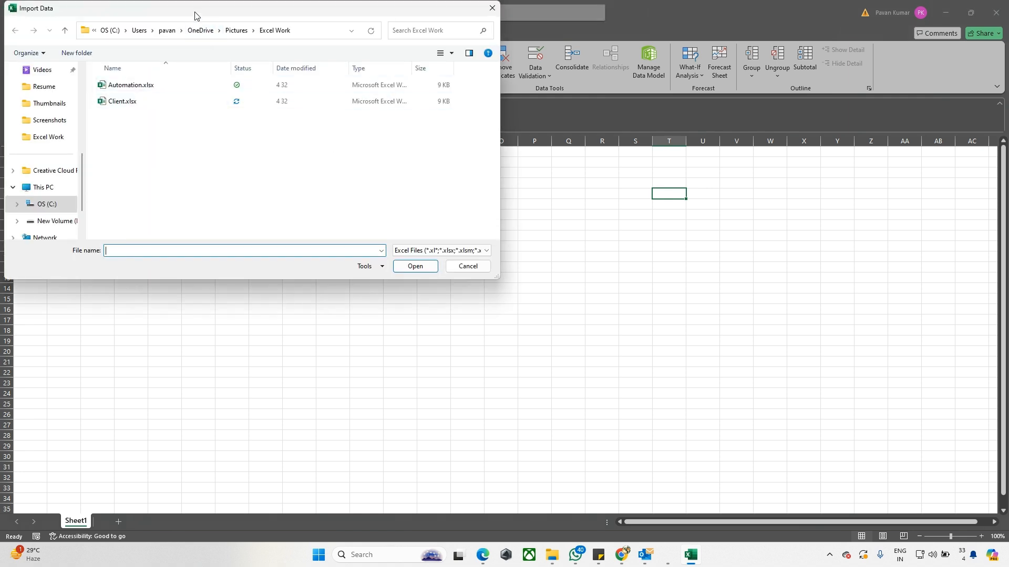
left_click_drag(195, 14, 417, 88)
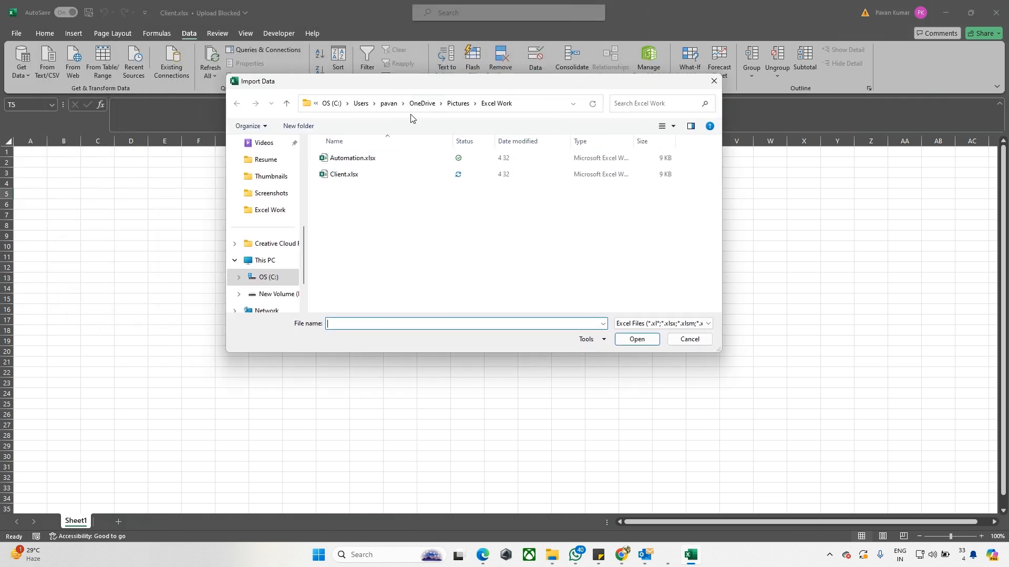
left_click(367, 161)
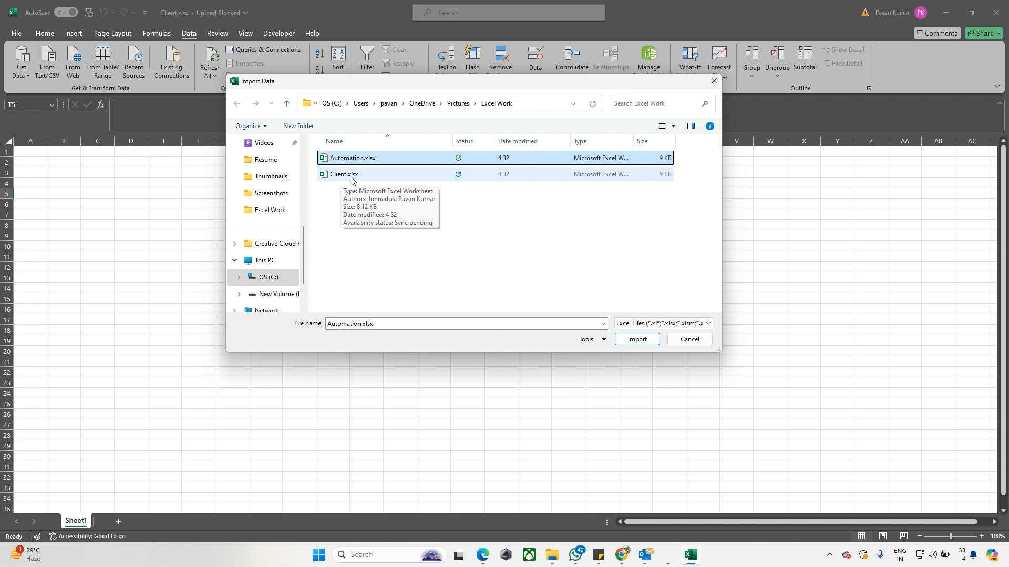
left_click(623, 340)
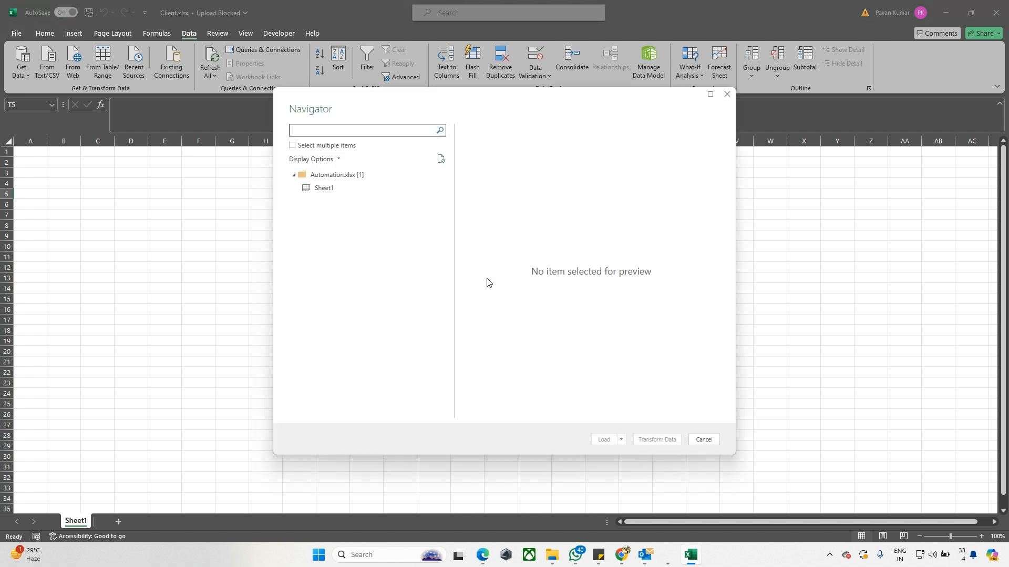
Select Sheet1 of Automation.xlsx and open it for transformation in the Power Query Editor, bringing the whole editor window into view
left_click(332, 195)
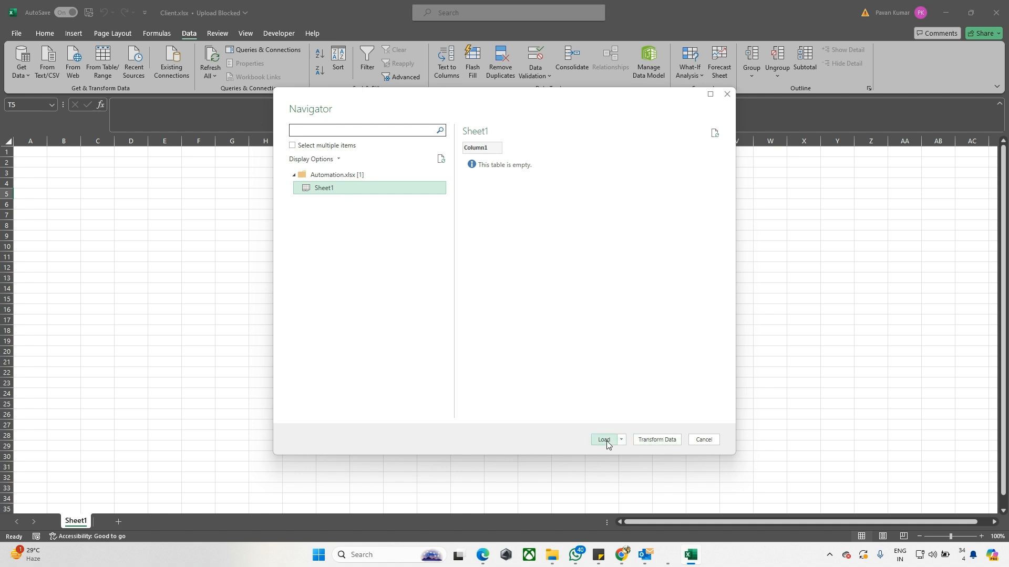
left_click(656, 439)
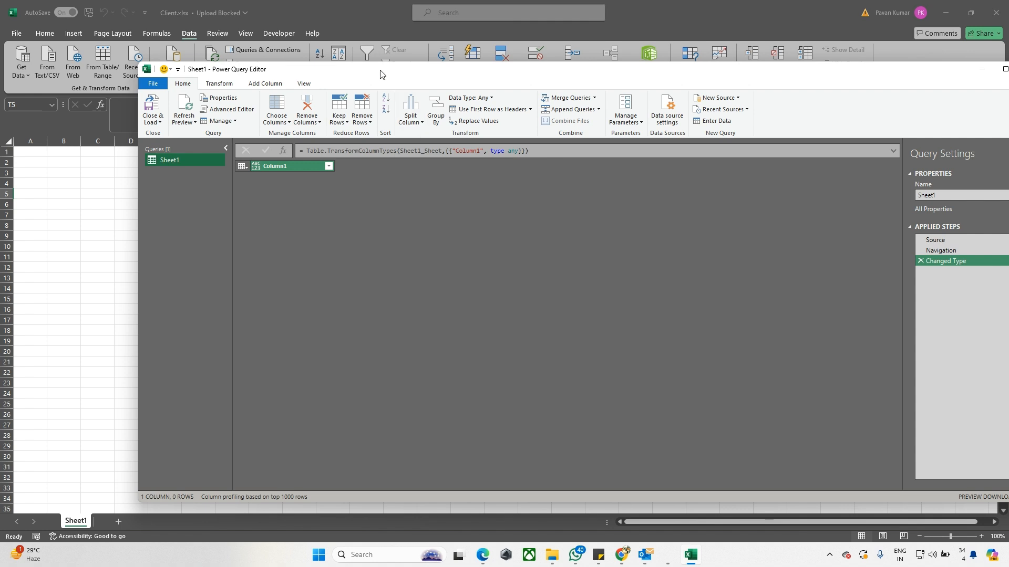
left_click_drag(381, 74, 309, 54)
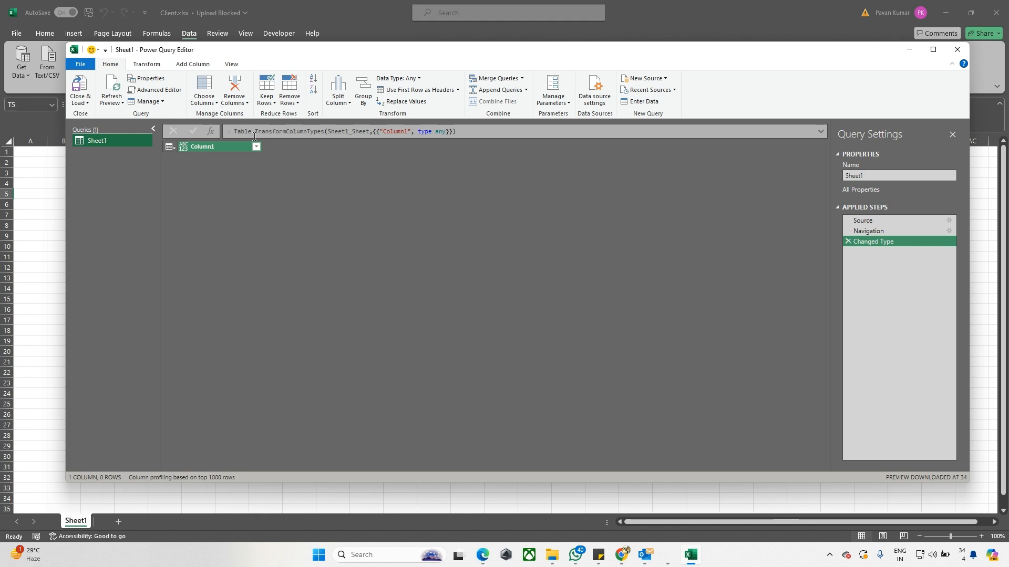
Close the Power Query Editor and keep the changes so the Sheet1 query loads into the Client workbook
left_click(194, 64)
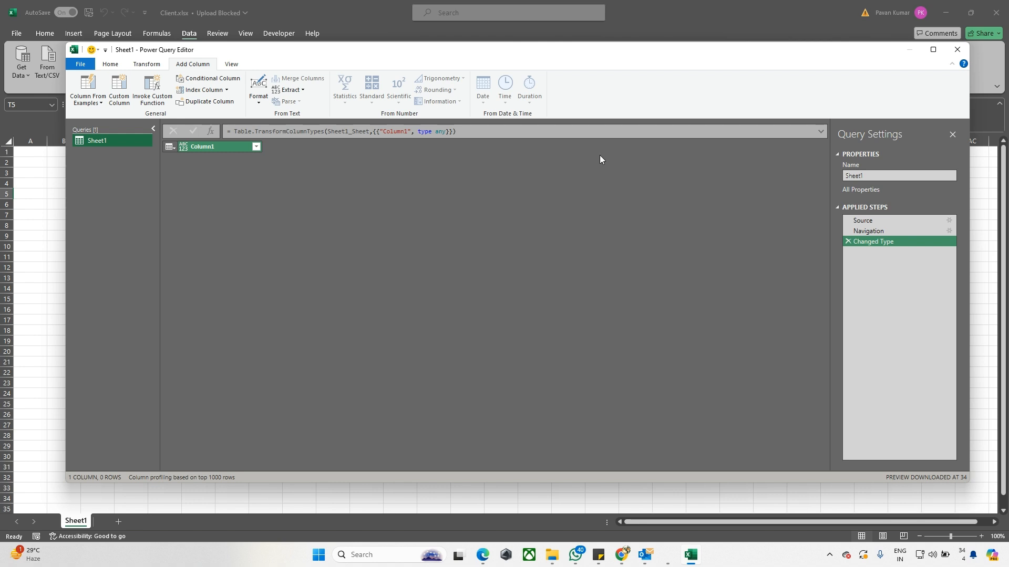
left_click(956, 50)
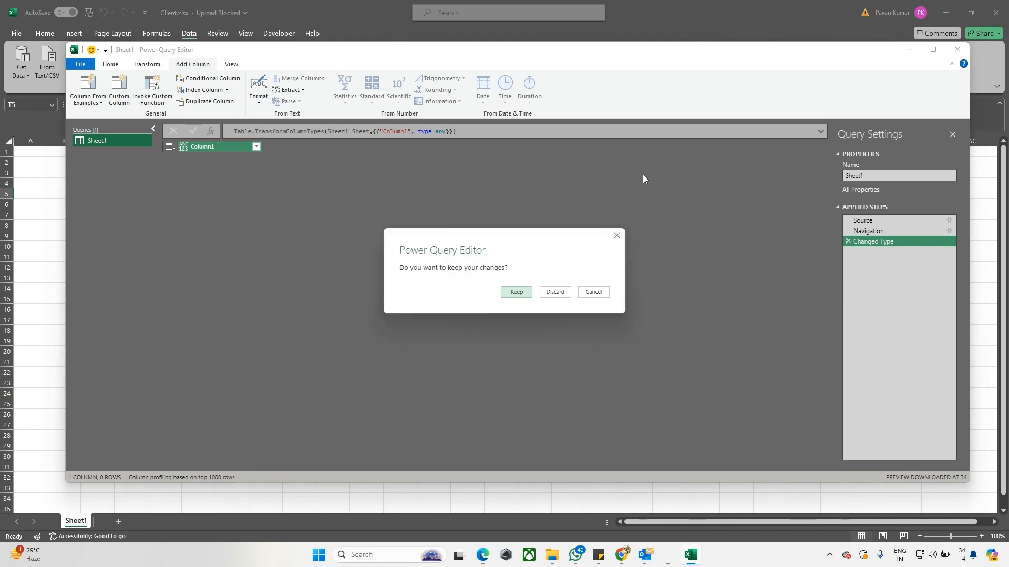
left_click(527, 292)
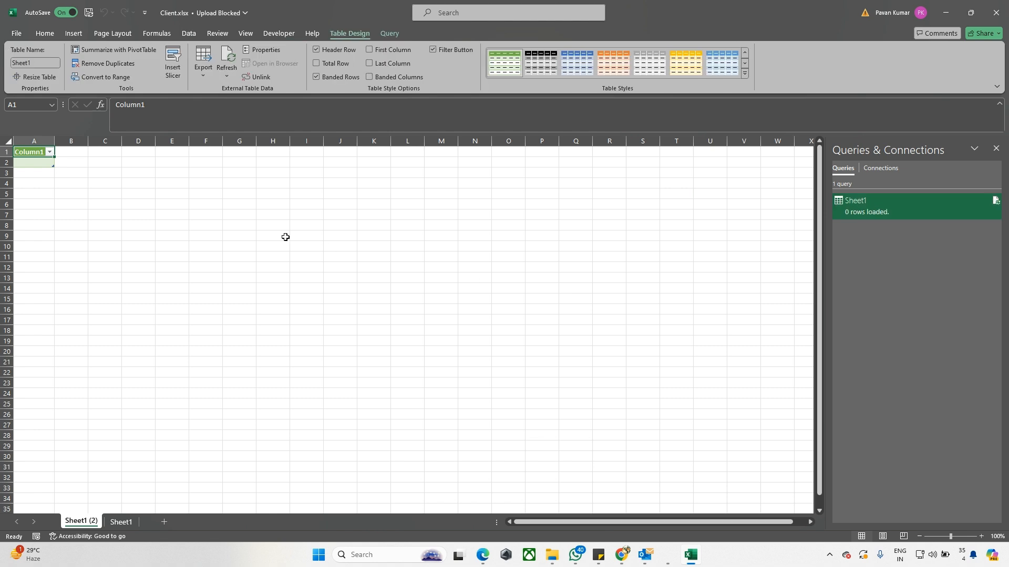
left_click_drag(43, 173, 278, 269)
left_click(368, 275)
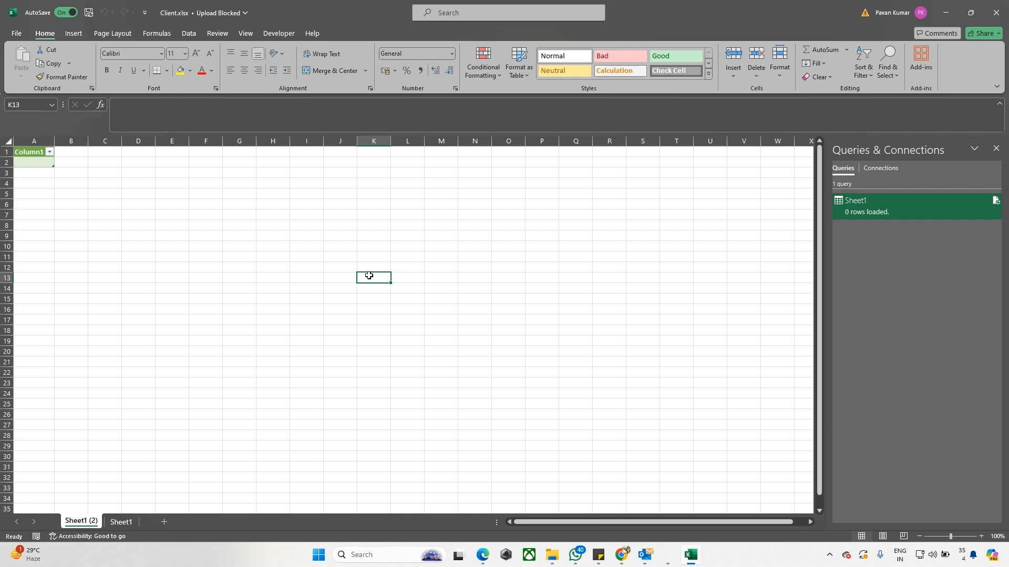
Refresh all data connections in the Client workbook and close the workbook
left_click(244, 35)
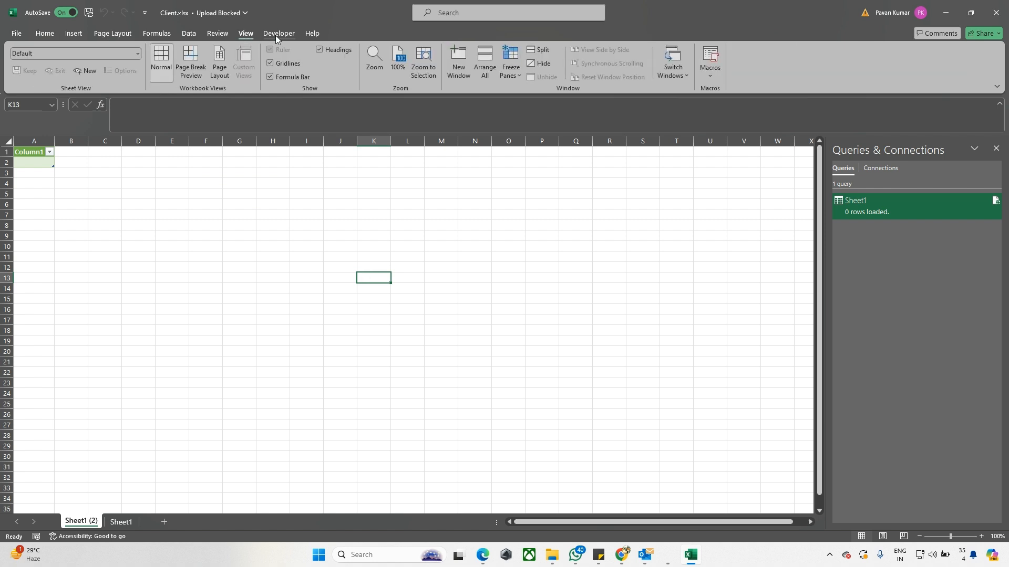
left_click(188, 33)
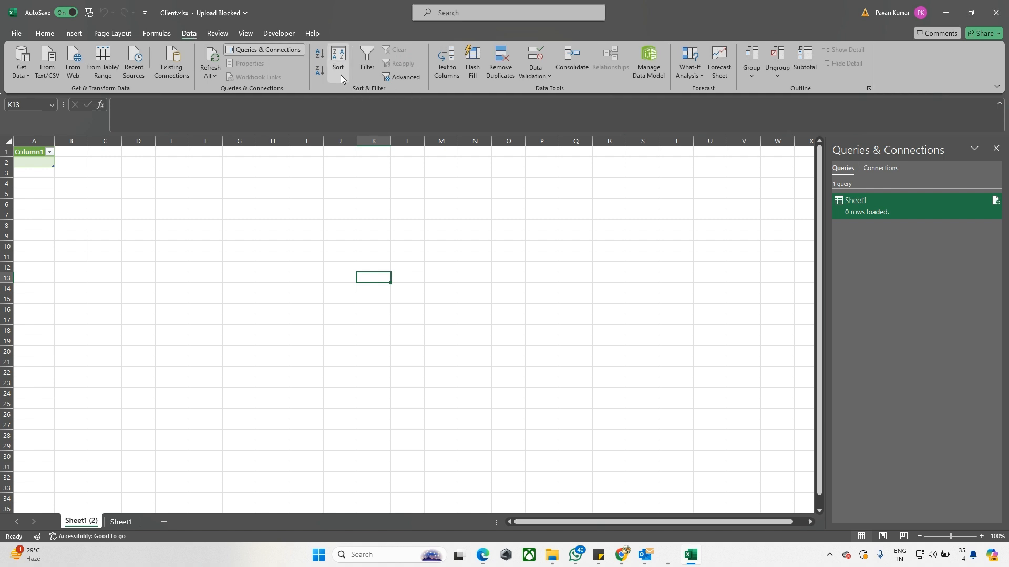
left_click(211, 75)
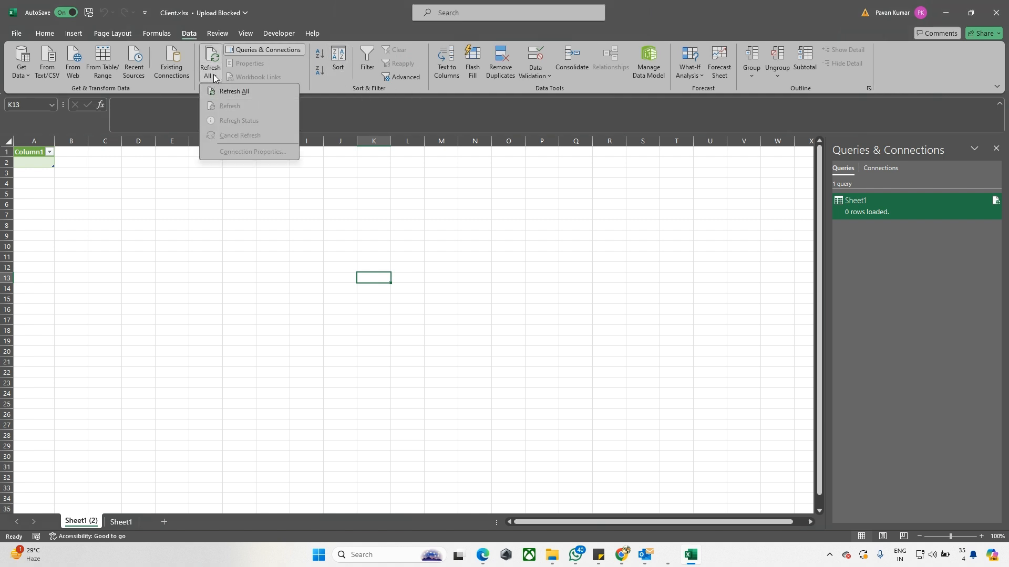
left_click(216, 91)
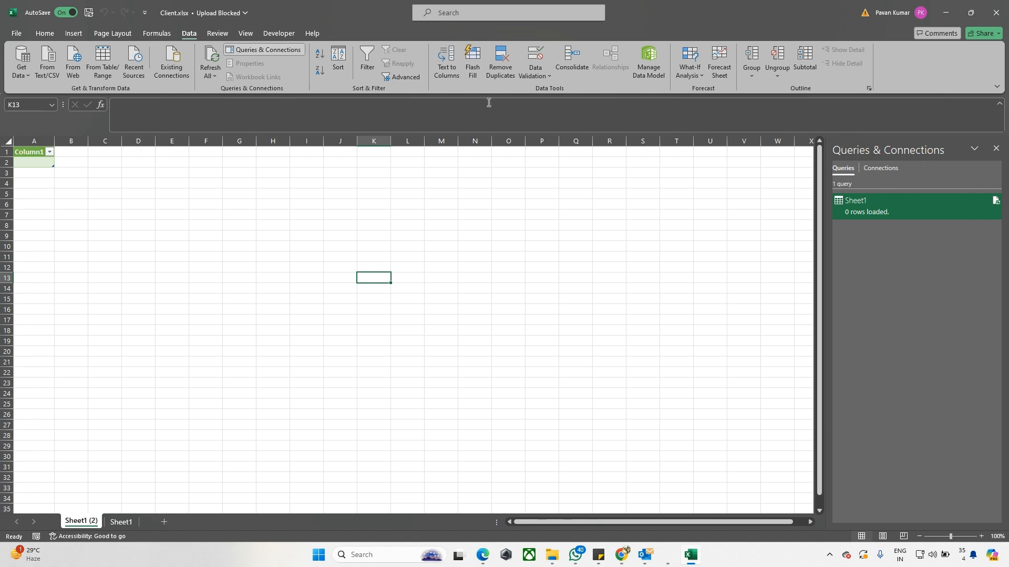
left_click(267, 50)
left_click(268, 50)
key("ctrl+Home")
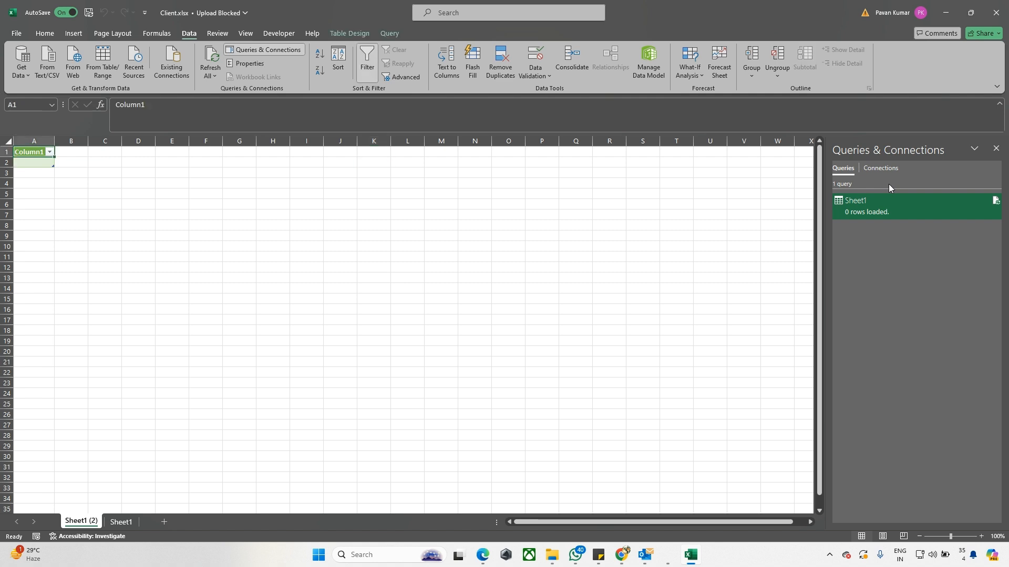
left_click(996, 20)
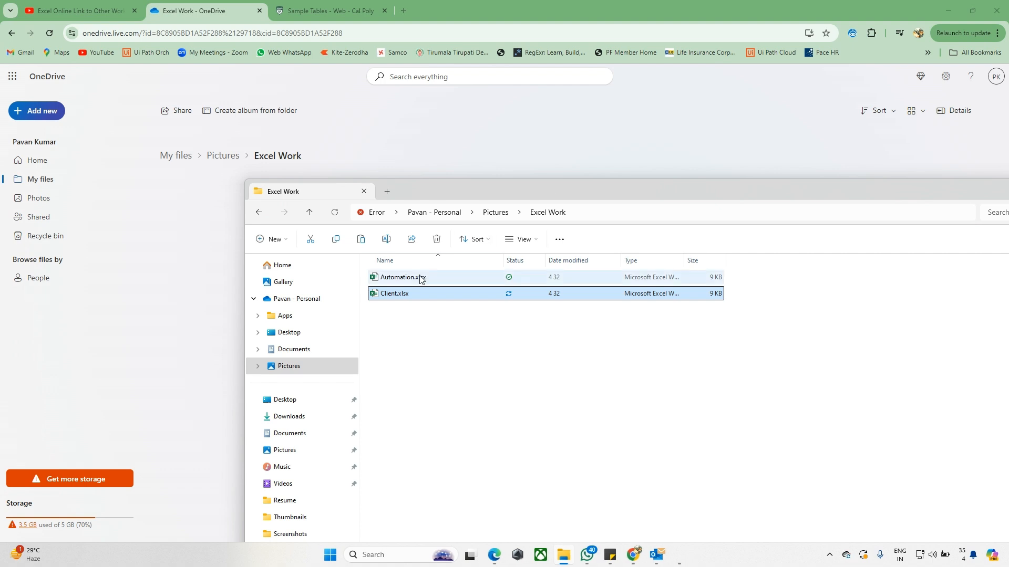
Open Automation.xlsx from the Excel Work folder and enter Sno in A1 with 1 below it in A2
double_click(404, 282)
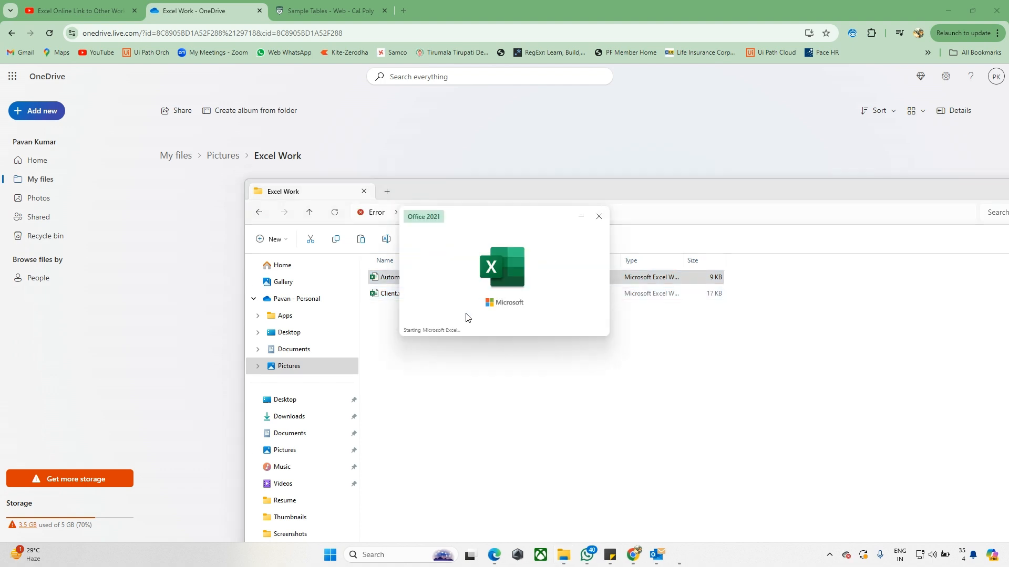
type("Sno")
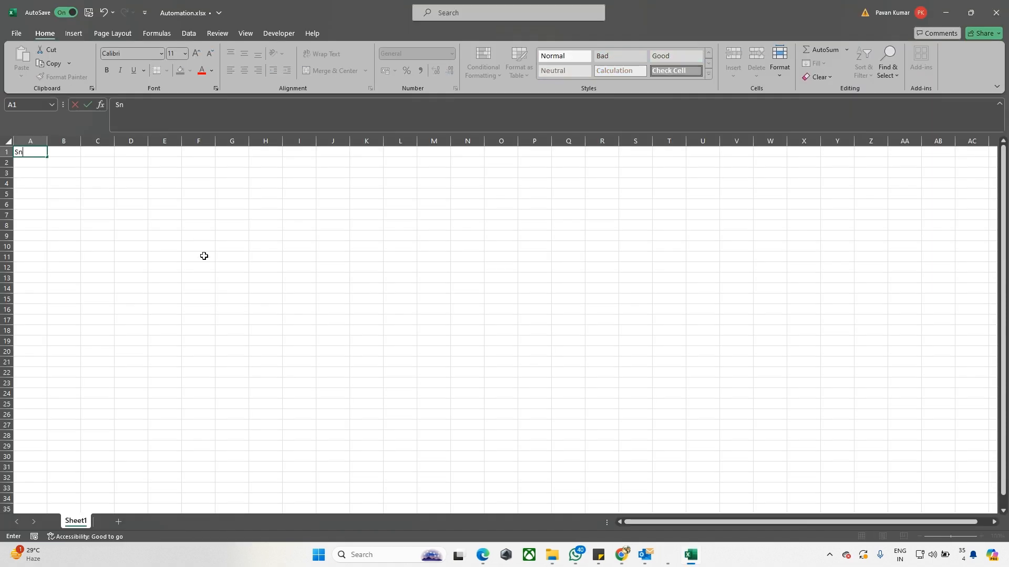
key("Return")
type("1")
key("Return")
Enter the heading Names in B1 and Techystack in B2, and close the Automation workbook
key("Up")
key("Up")
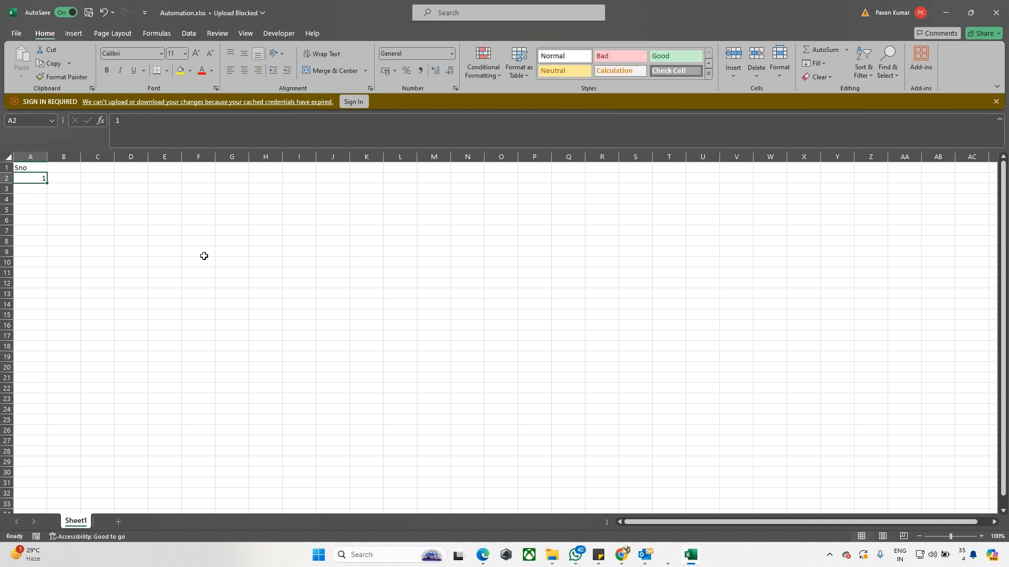
key("Right")
type("Names")
key("Return")
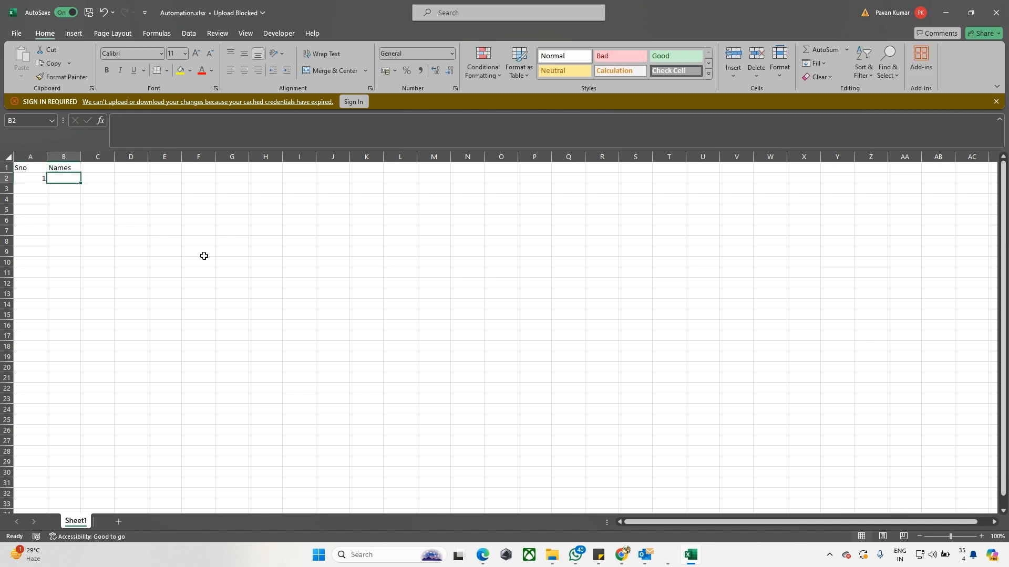
type("Techystack")
key("Return")
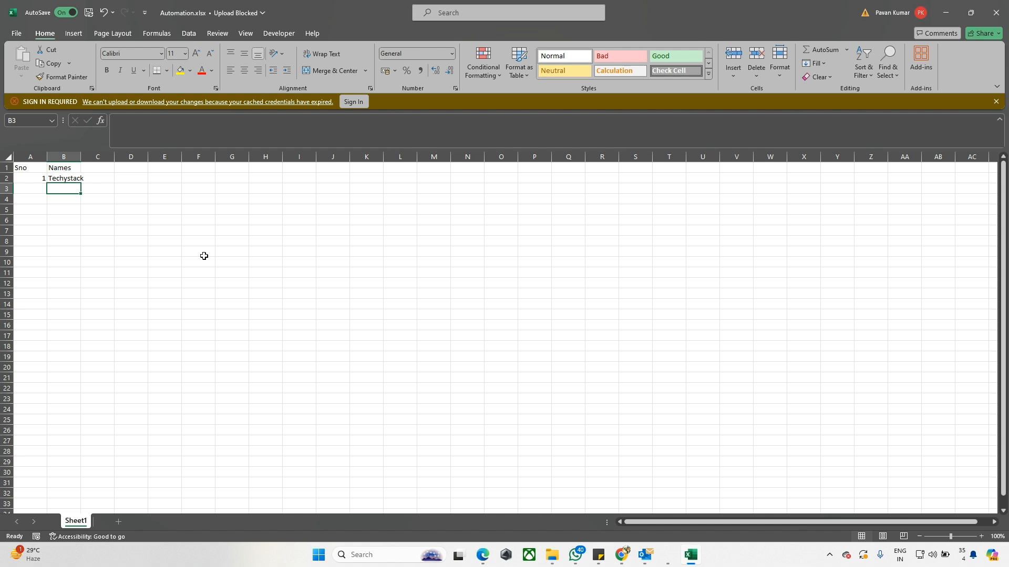
left_click(274, 250)
left_click_drag(311, 229, 579, 336)
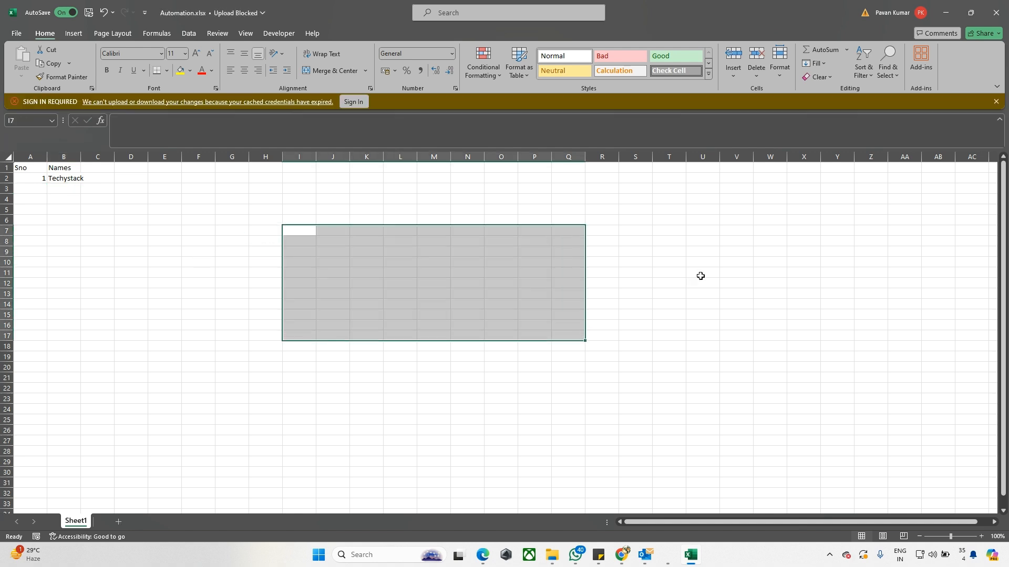
left_click(996, 12)
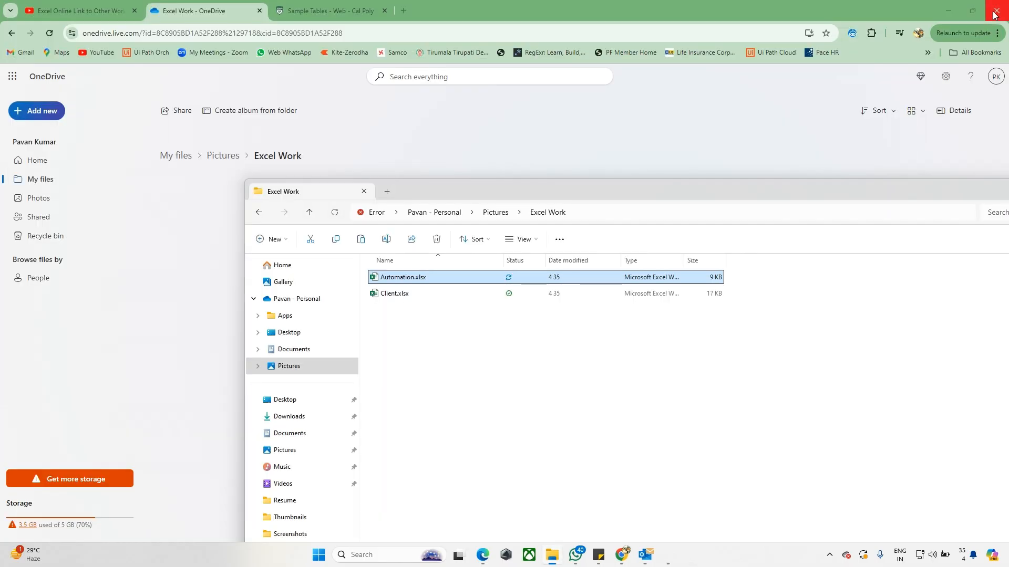
Reopen Client.xlsx and refresh all its data connections, accepting the external data source as trusted
double_click(414, 297)
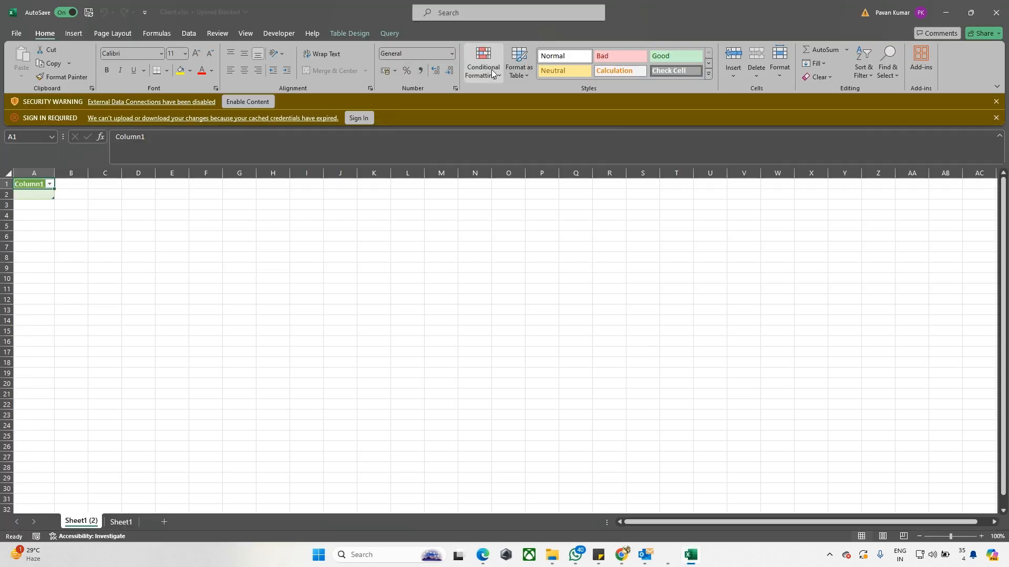
left_click(197, 36)
left_click(213, 76)
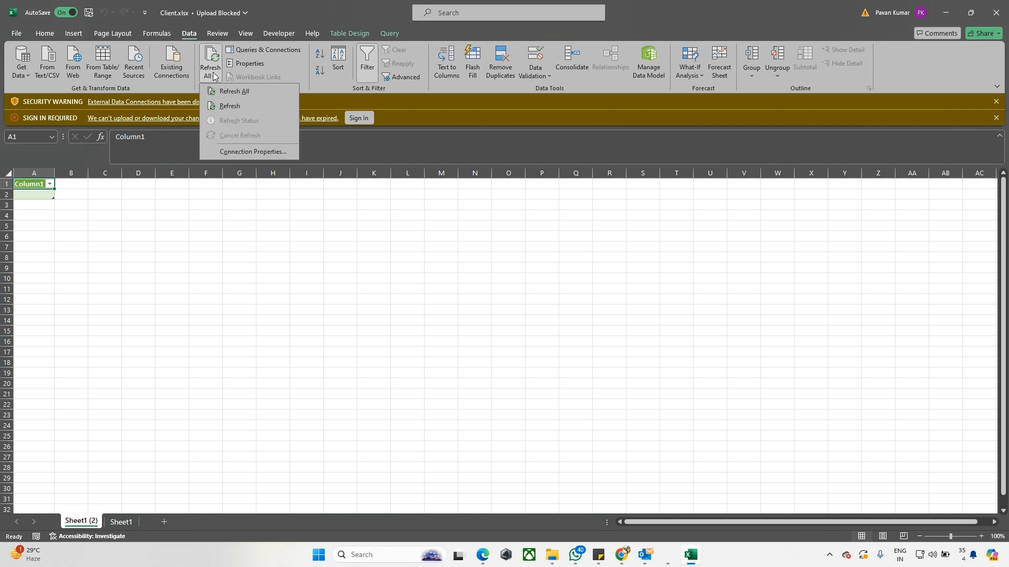
left_click(227, 92)
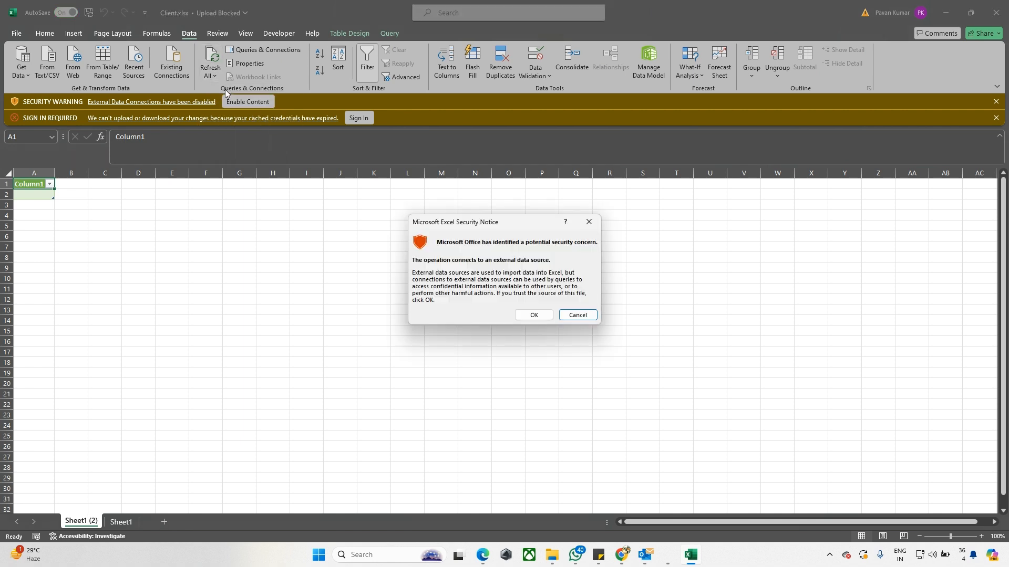
left_click(529, 316)
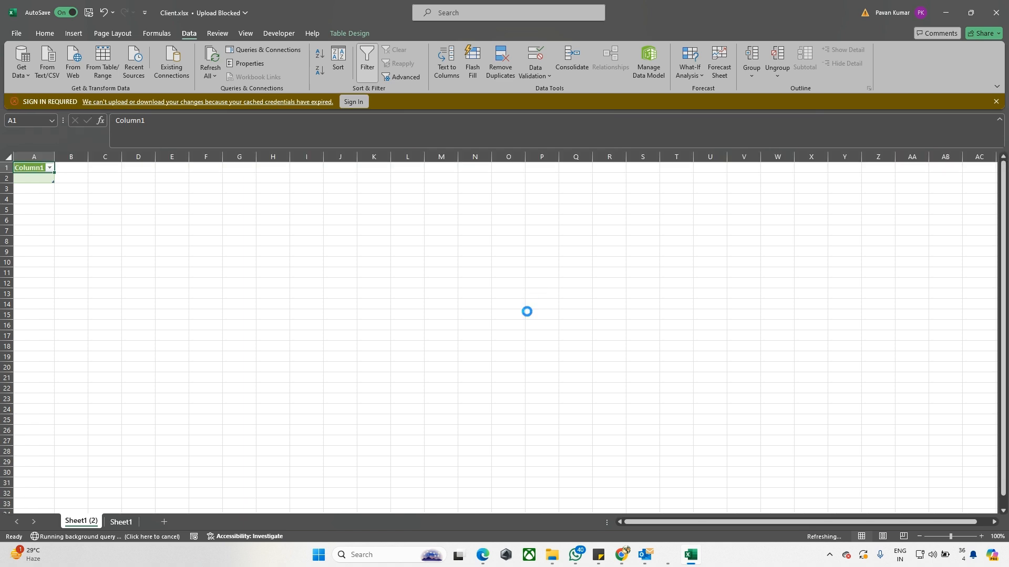
left_click(81, 200)
left_click_drag(81, 200, 140, 263)
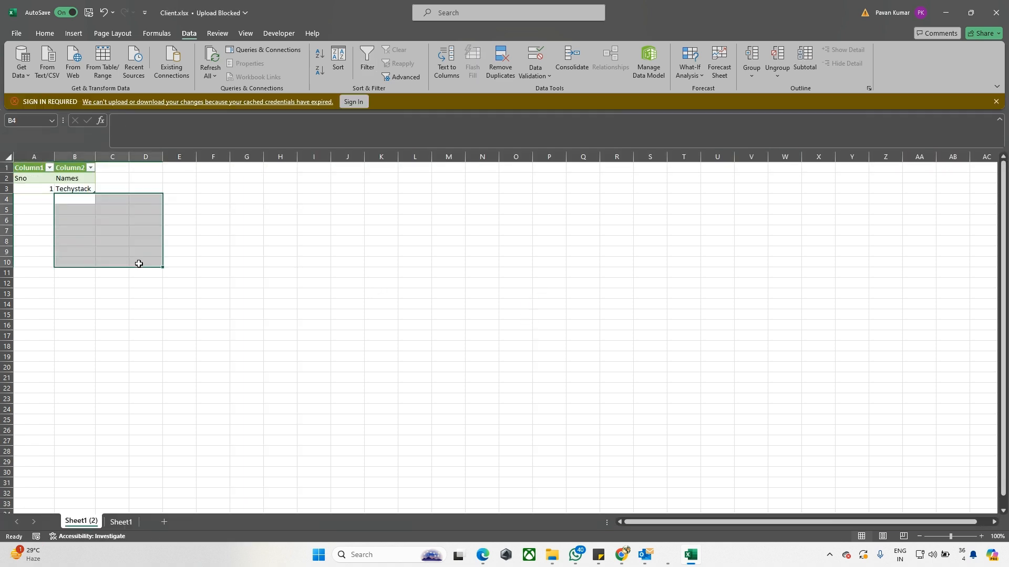
left_click(527, 282)
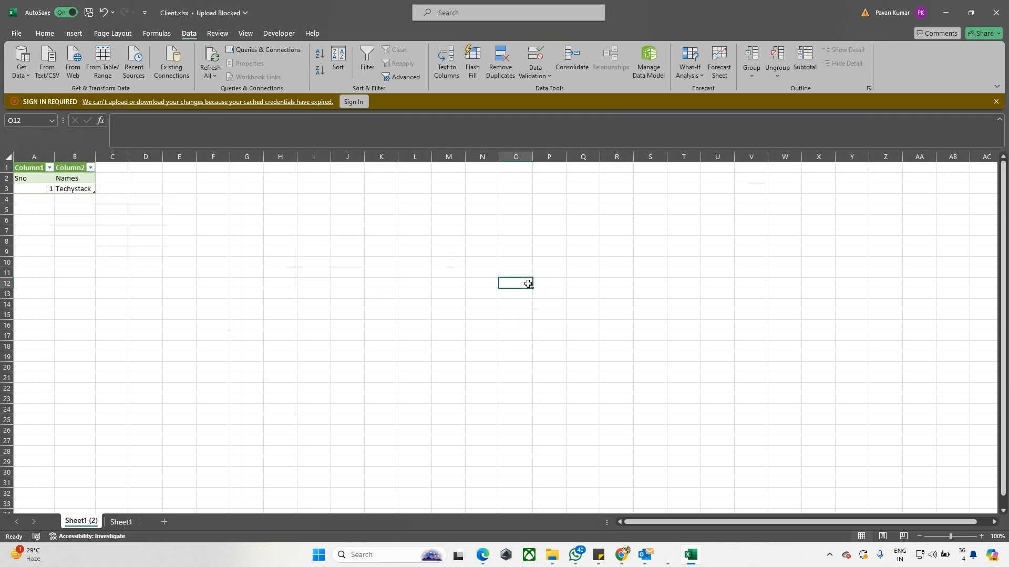
Shrink the Client workbook to a smaller window, move it aside and open Automation.xlsx from the Excel Work folder
left_click(964, 19)
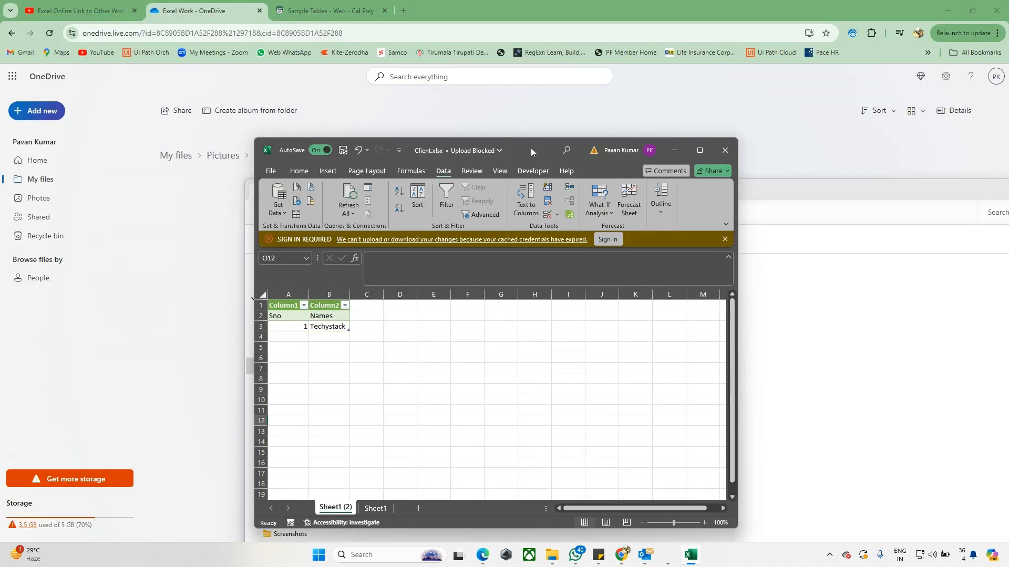
left_click_drag(530, 147, 636, 215)
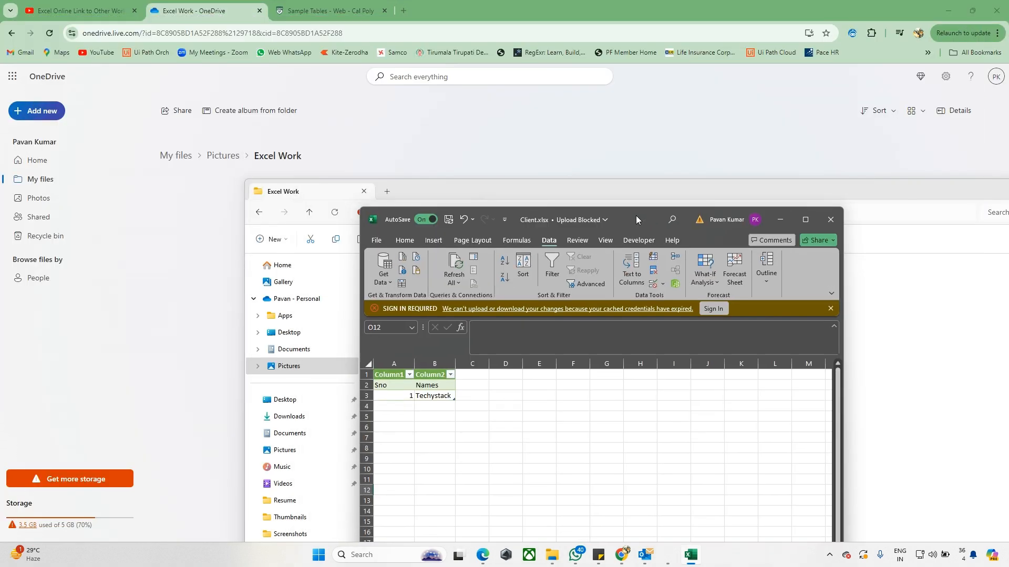
left_click(632, 187)
left_click(397, 280)
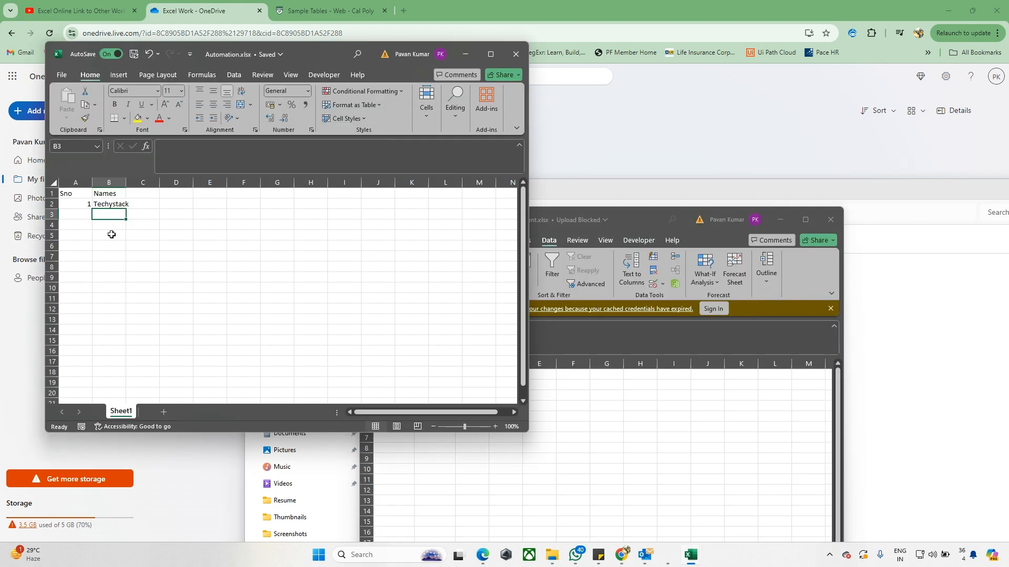
Enter 2 in cell A3 of the Automation workbook
left_click(81, 219)
type("2")
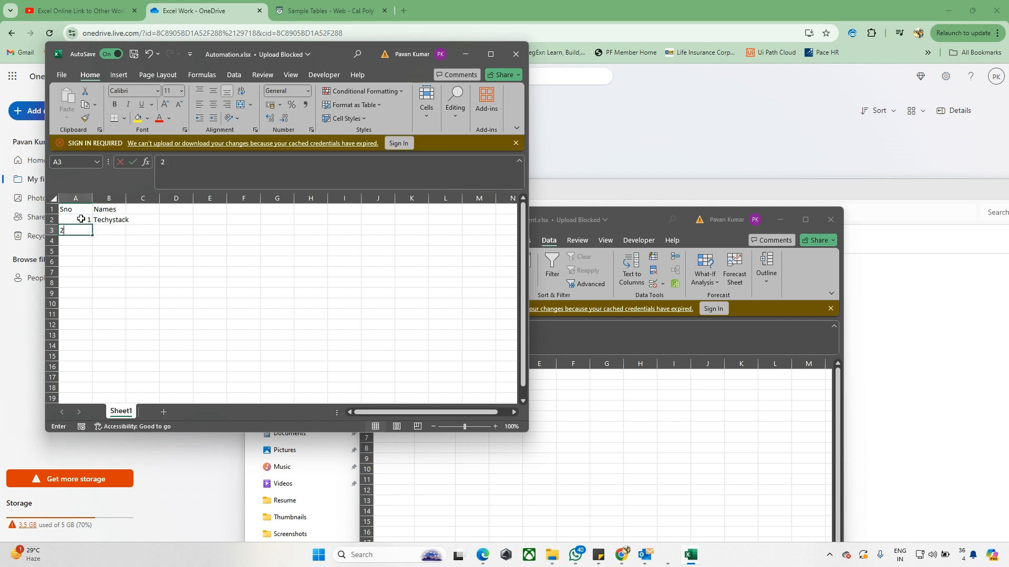
key("Tab")
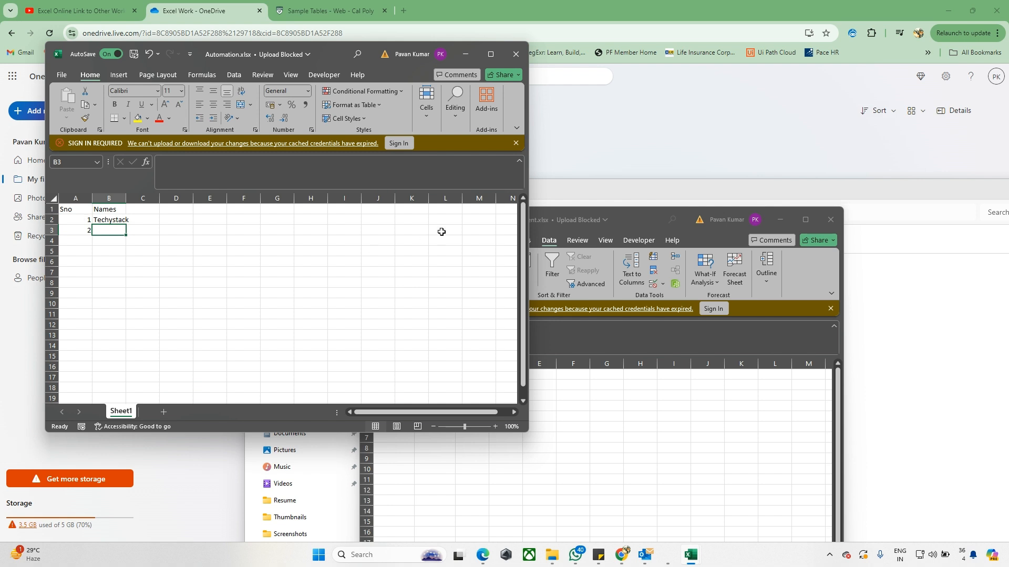
Try to refresh all data connections in the Client workbook while the Automation workbook is still open
left_click(614, 226)
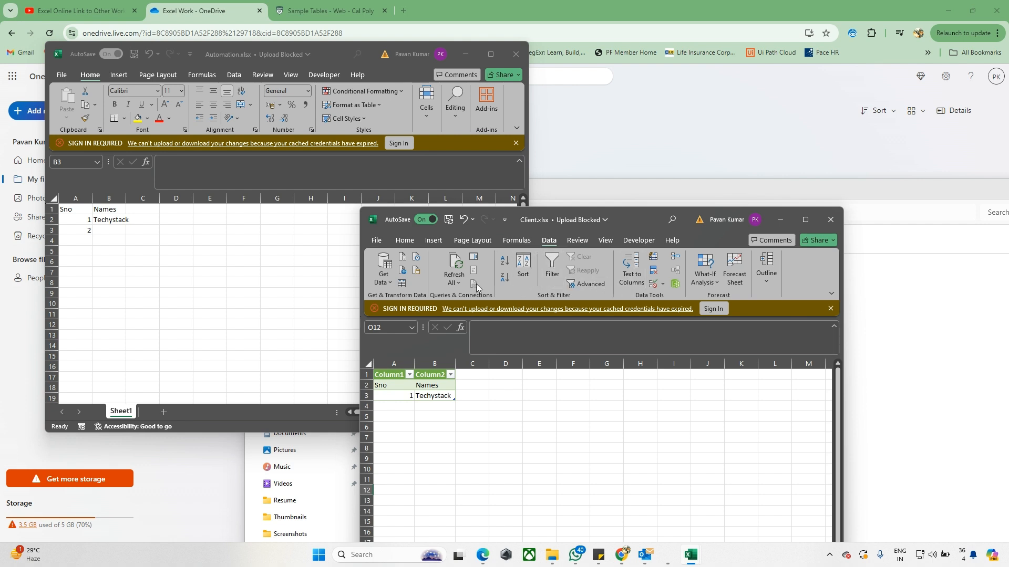
left_click(455, 282)
left_click(481, 304)
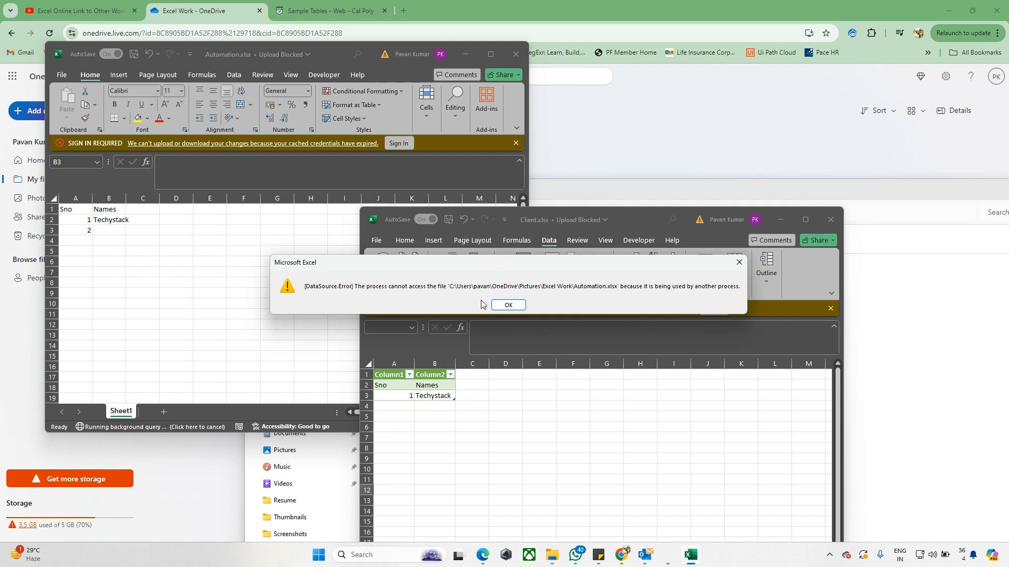
left_click(499, 306)
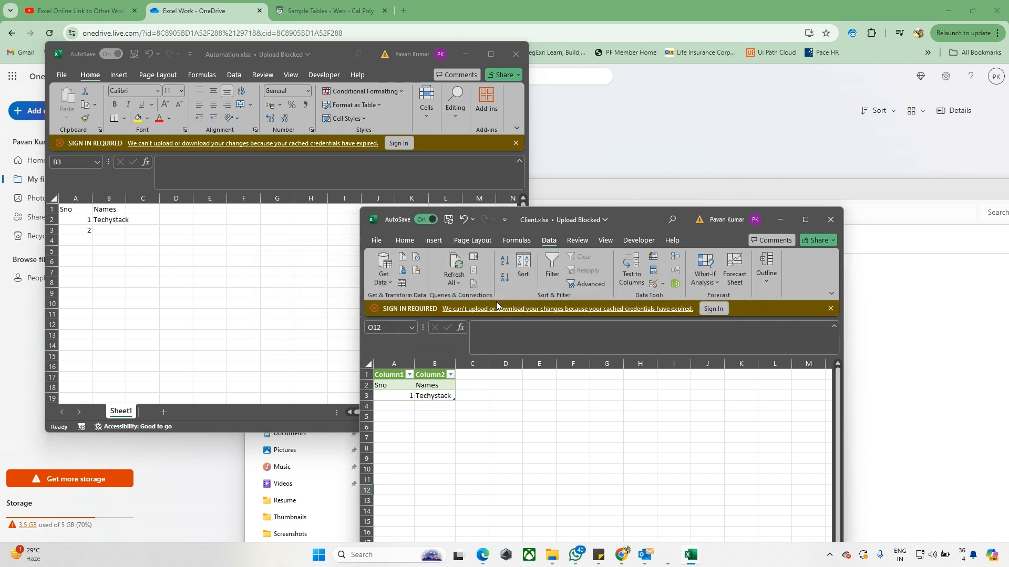
Enter Yooybe in cell B3 of the Automation workbook and close that workbook
left_click(102, 231)
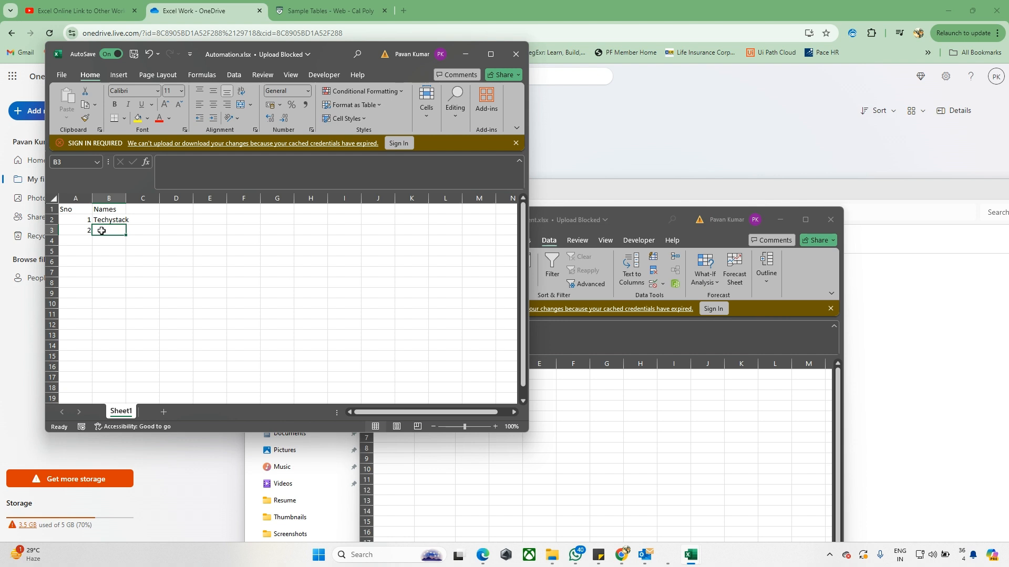
type("Yop")
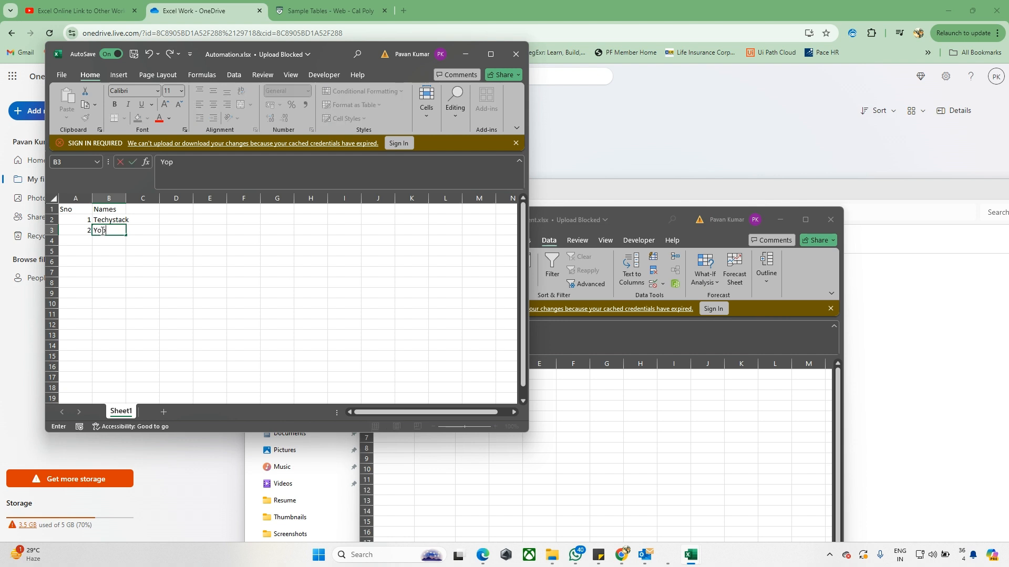
key("BackSpace")
type("oybe")
key("Return")
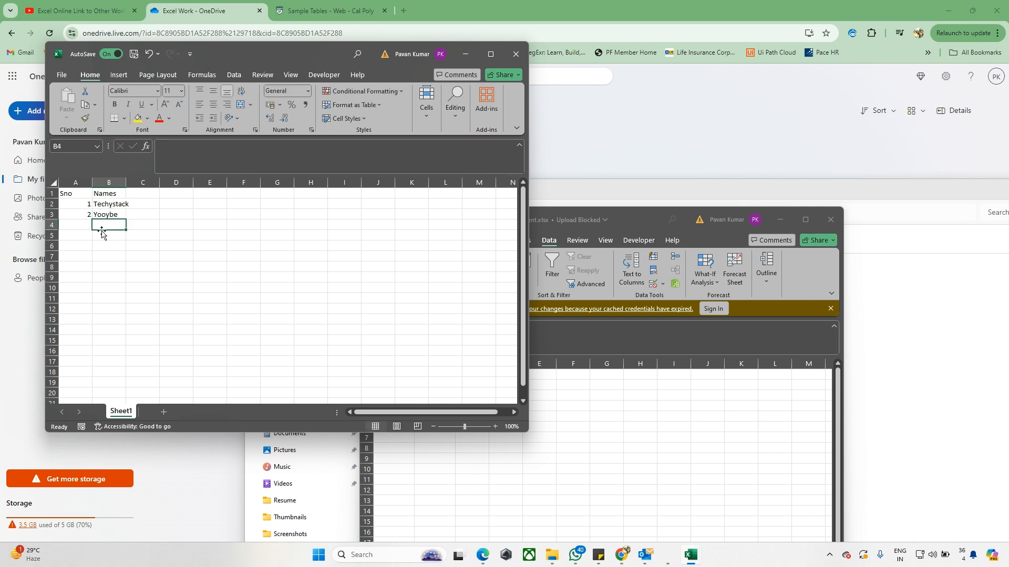
left_click(516, 54)
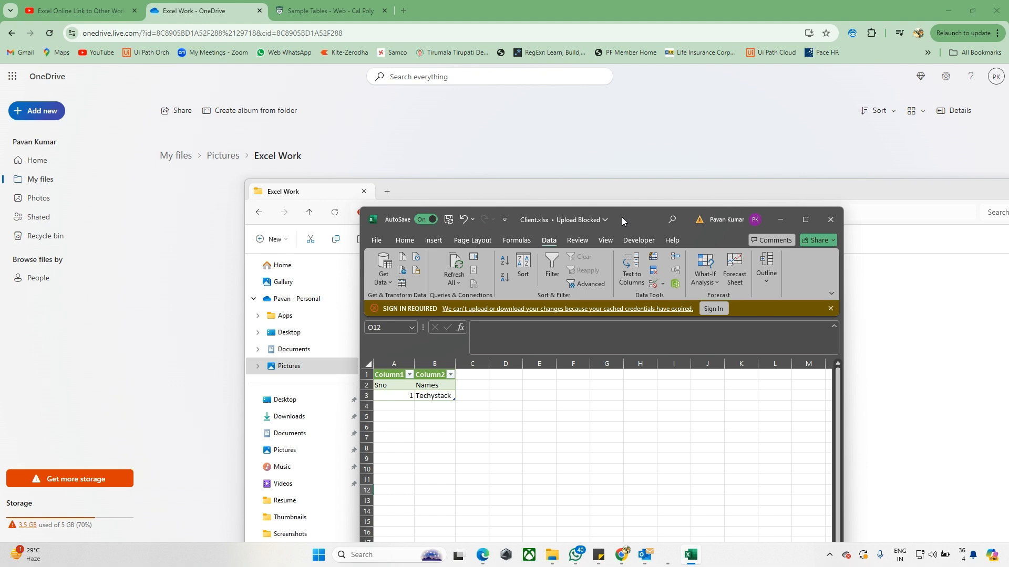
Move the Client workbook window higher on the desktop and refresh all its data connections
left_click_drag(622, 216, 647, 112)
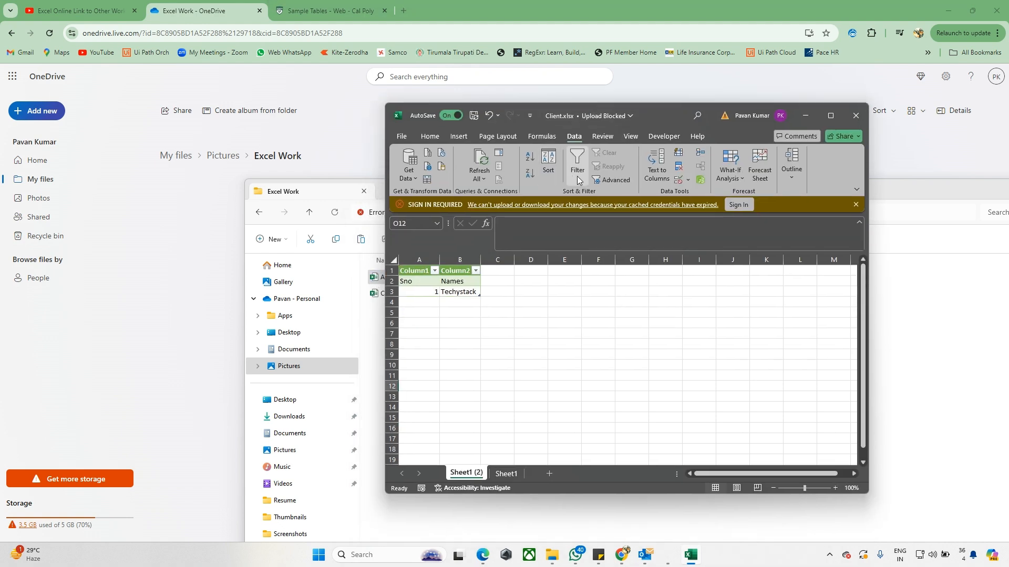
left_click(483, 179)
left_click(499, 194)
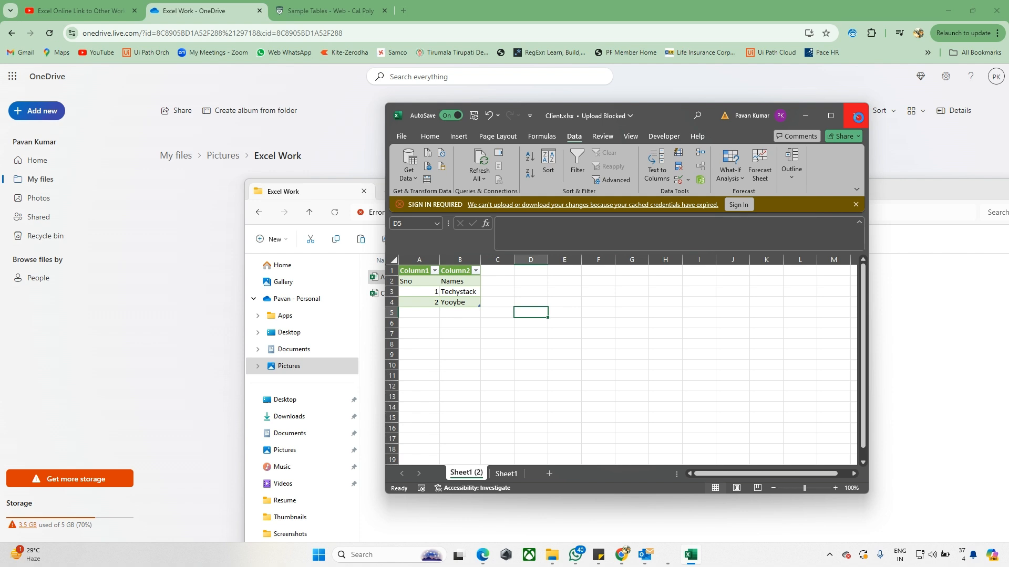
Close the Client workbook and reload the Excel Work folder on OneDrive in the browser
left_click(855, 115)
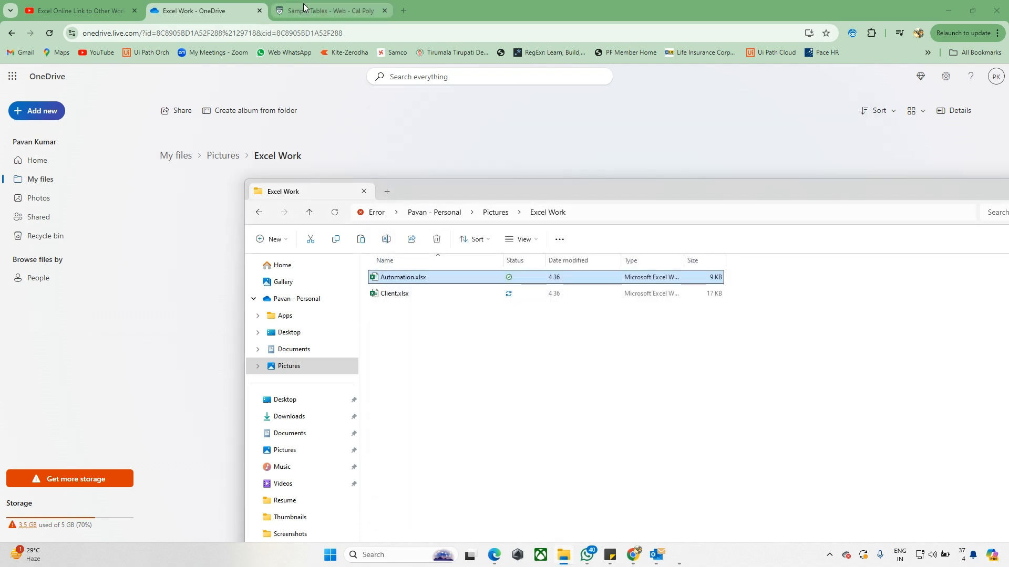
left_click(250, 76)
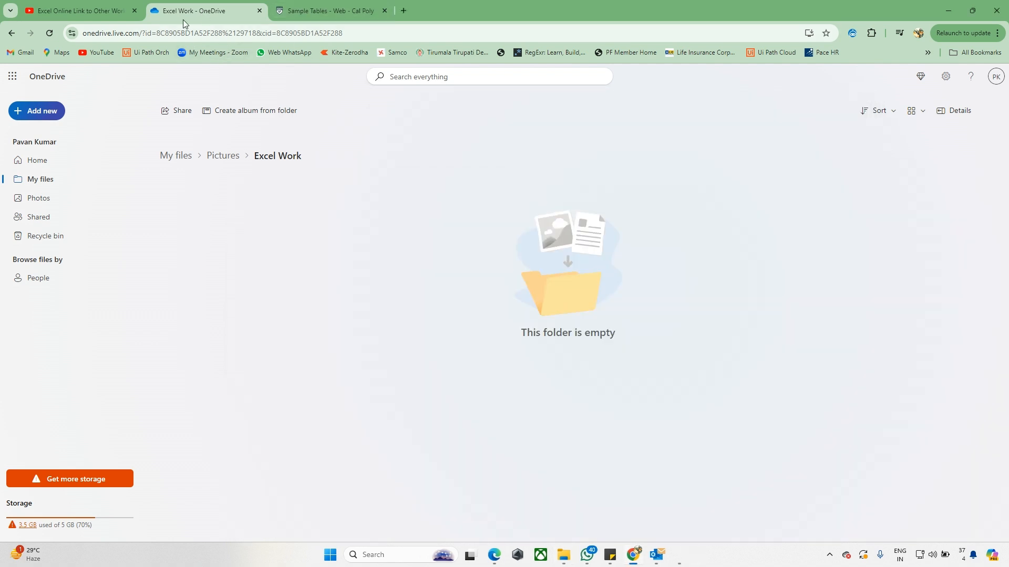
left_click(53, 32)
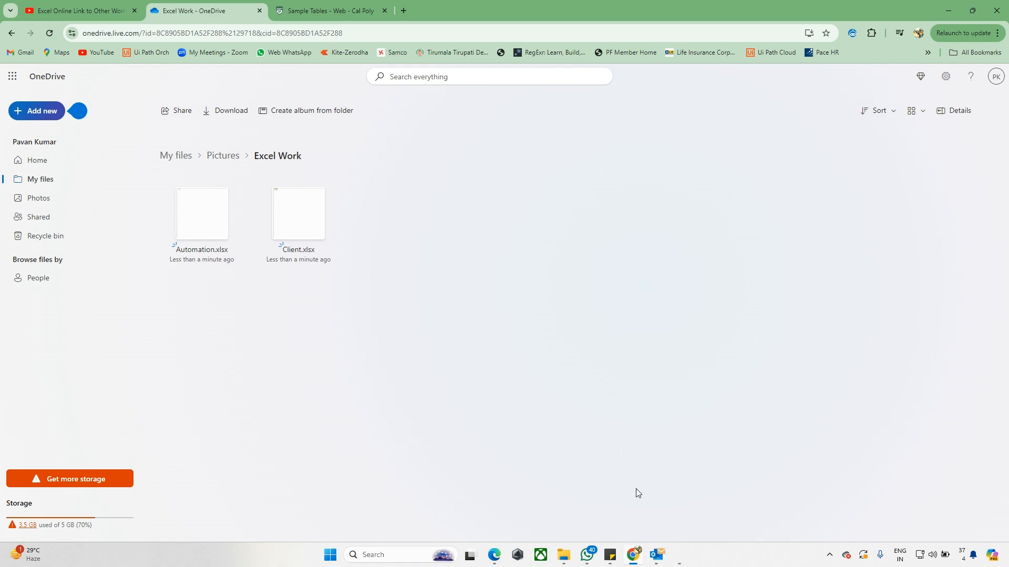
Switch to the 2.RPA Challenge project in UiPath Studio and reduce it to a smaller floating window over the browser
mouse_move(679, 557)
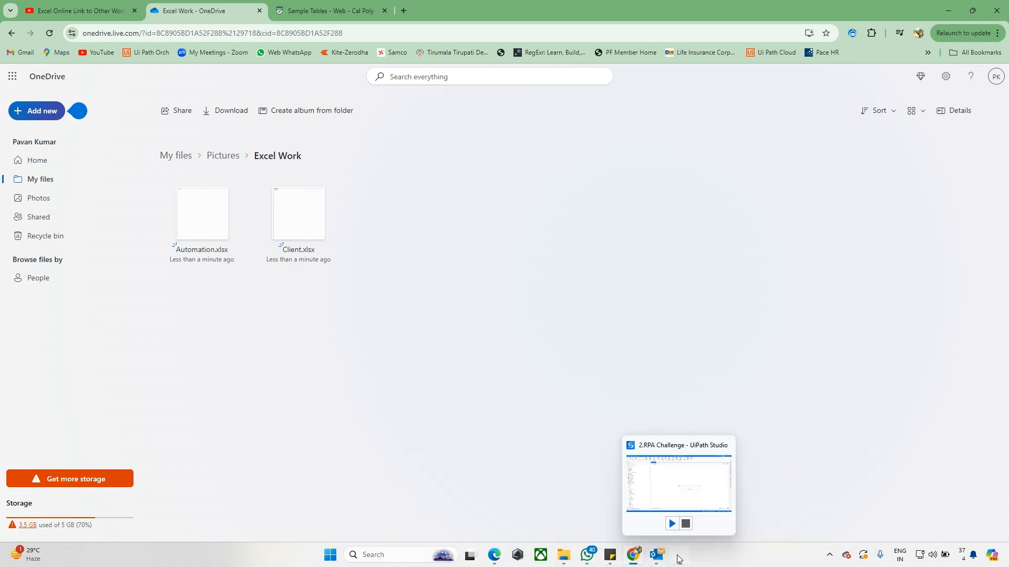
left_click(690, 474)
left_click_drag(404, 5, 548, 106)
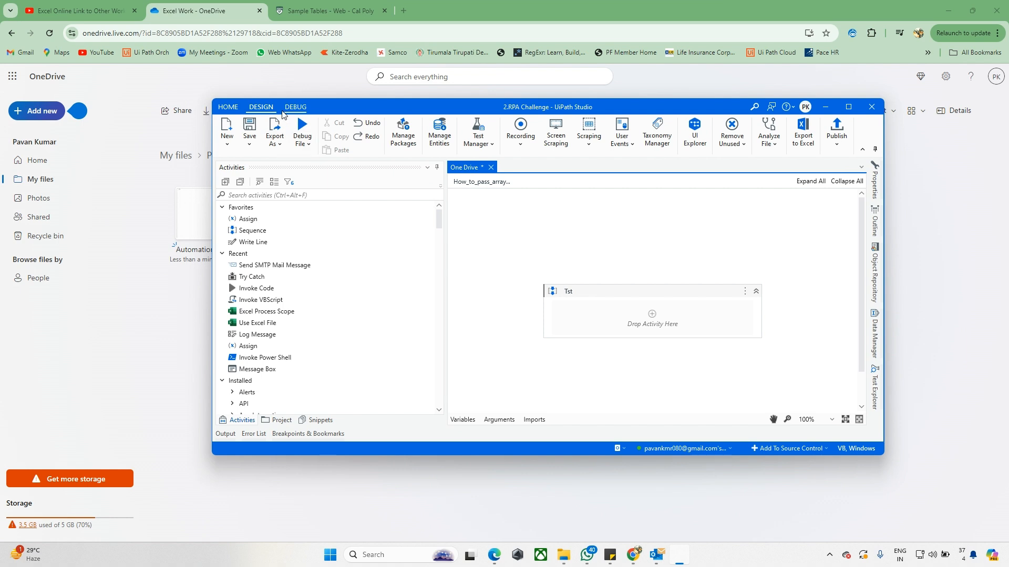
Try to add an Open Browser activity to the Tst sequence and check the activity filter options
left_click(354, 193)
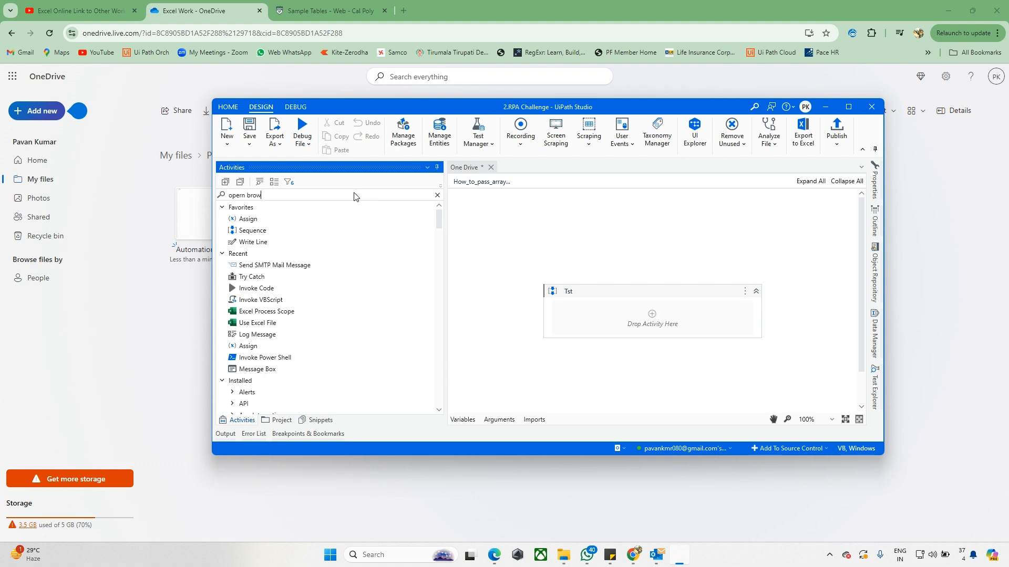
left_click_drag(287, 289, 565, 319)
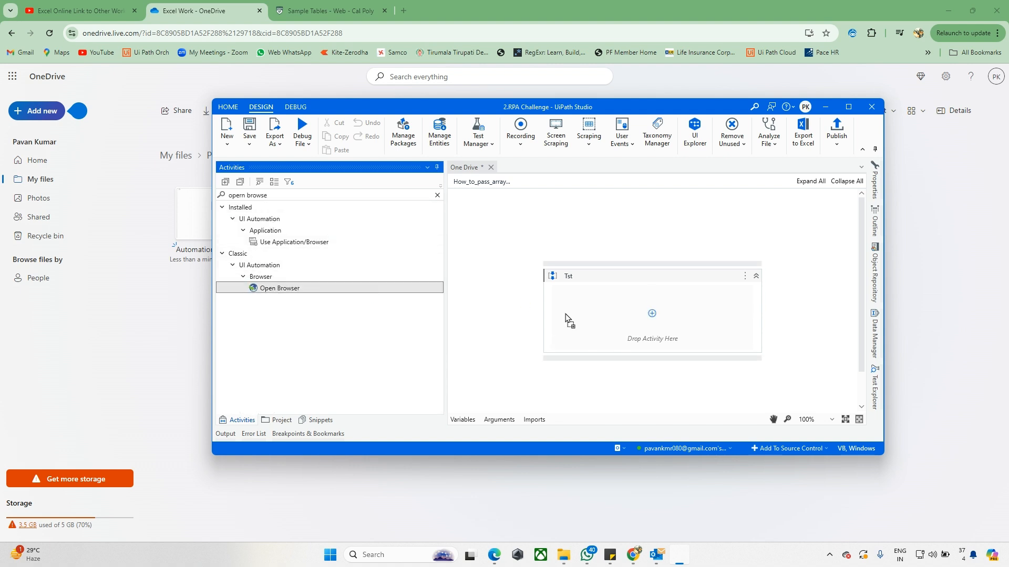
left_click(435, 196)
left_click(288, 182)
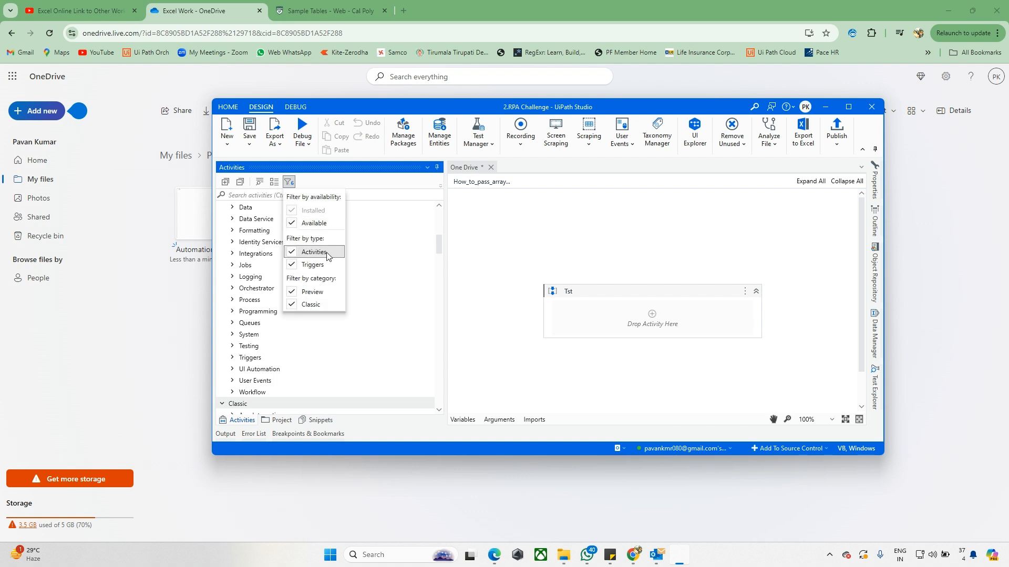
left_click(467, 277)
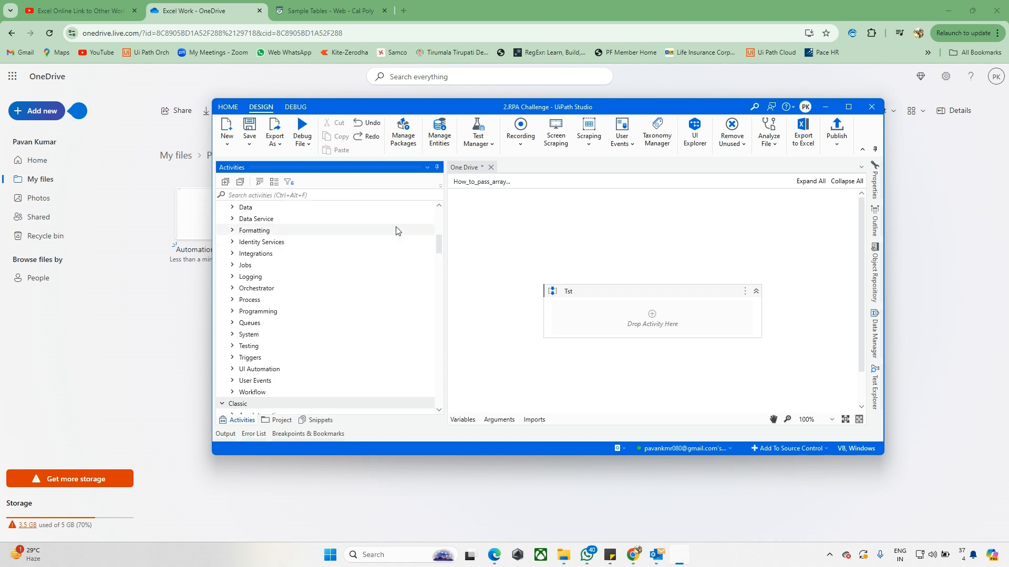
Search the activities for "open browser" and add the classic Open Browser activity inside the Tst sequence
left_click(359, 196)
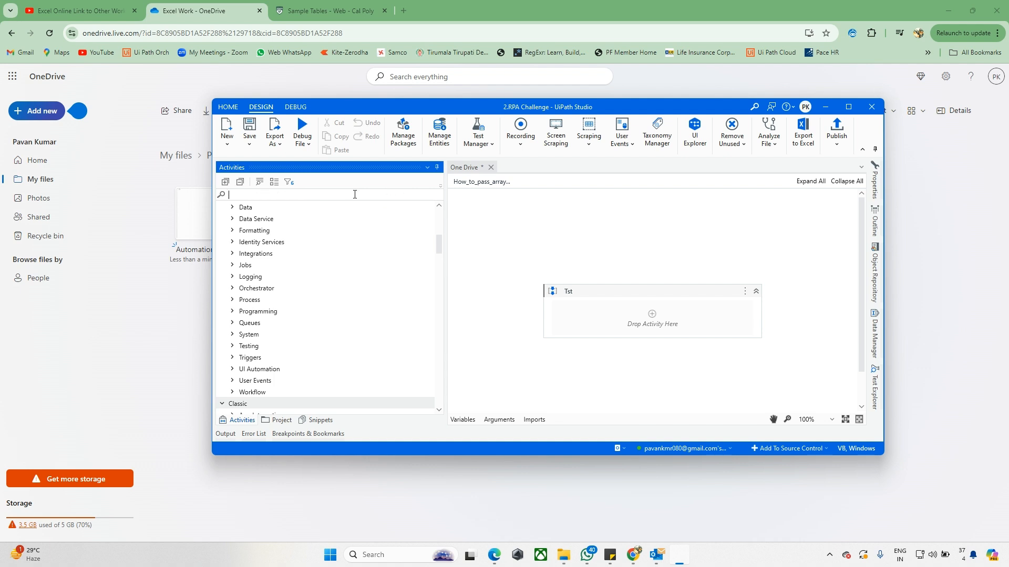
type("open browser")
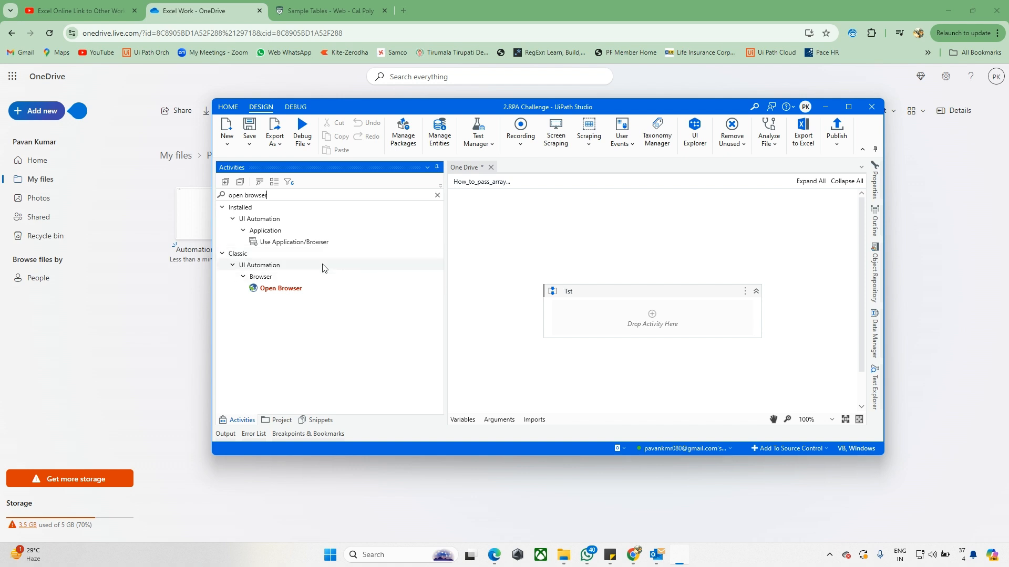
left_click_drag(282, 292, 651, 314)
Copy the Cal Poly Sample Tables page address from the browser and paste it as the URL of the Open Browser activity
left_click(347, 33)
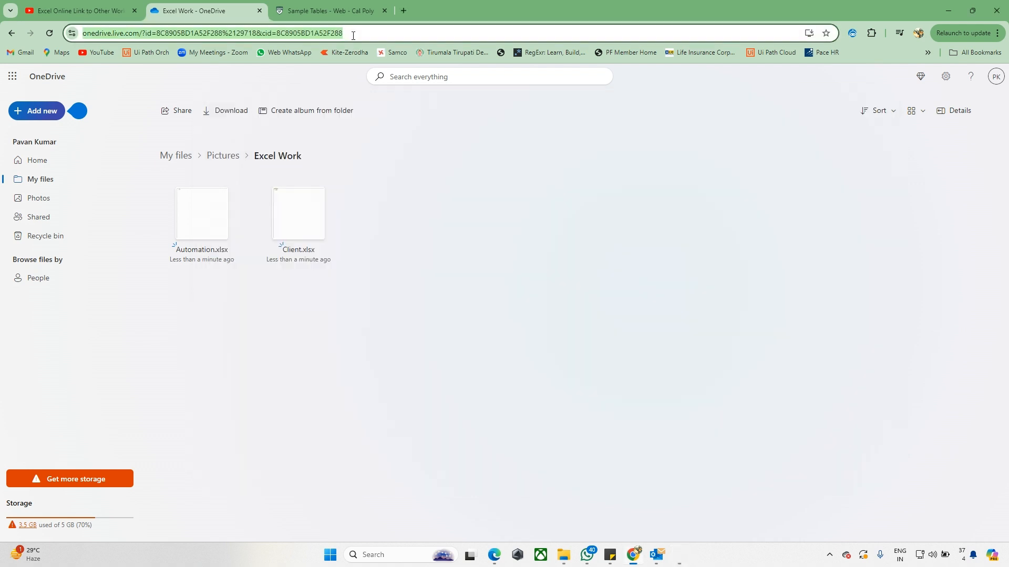
left_click(283, 9)
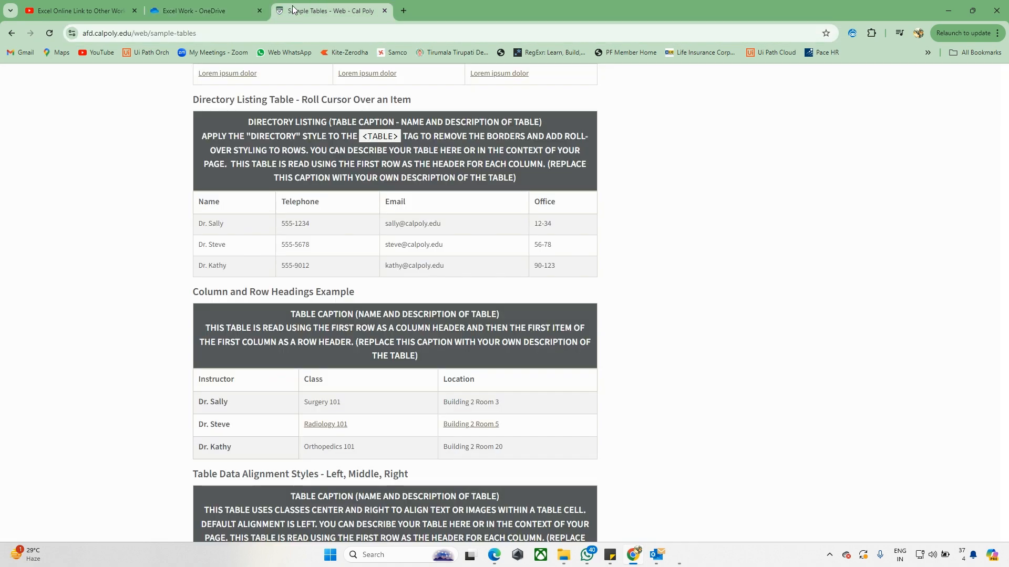
left_click(314, 33)
key("ctrl+c")
key("alt+Tab")
left_click(638, 293)
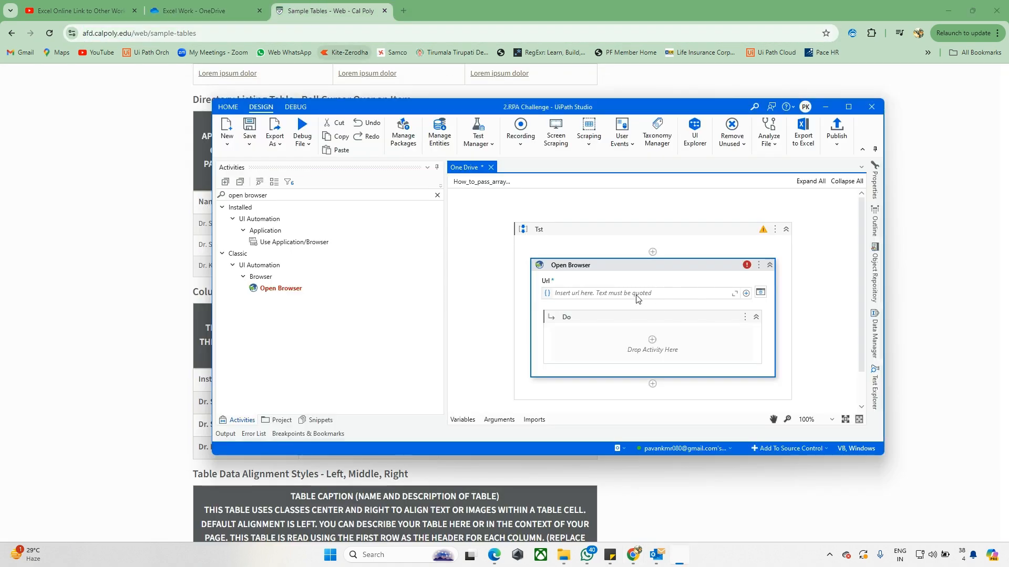
key("ctrl+v")
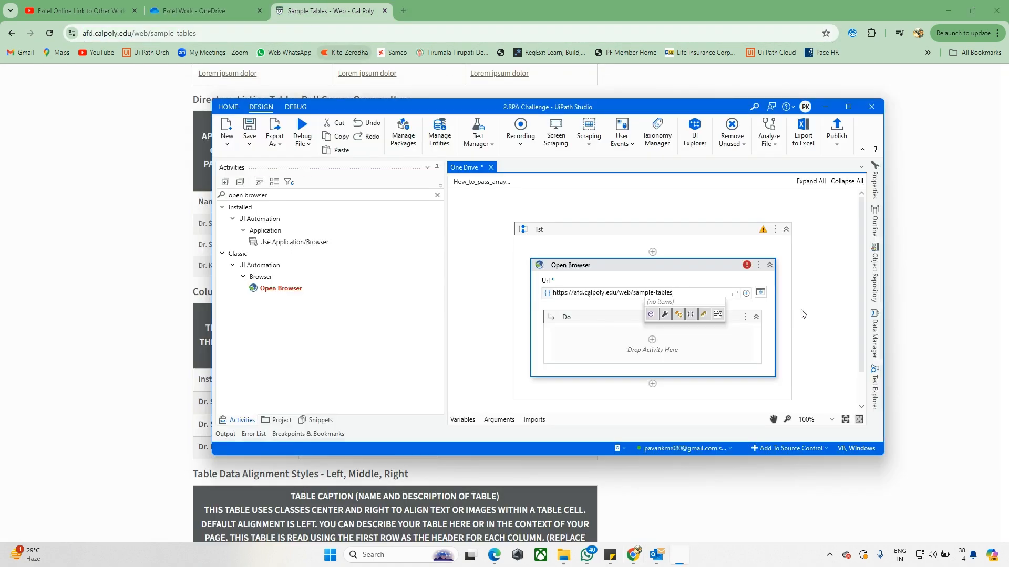
left_click(658, 159)
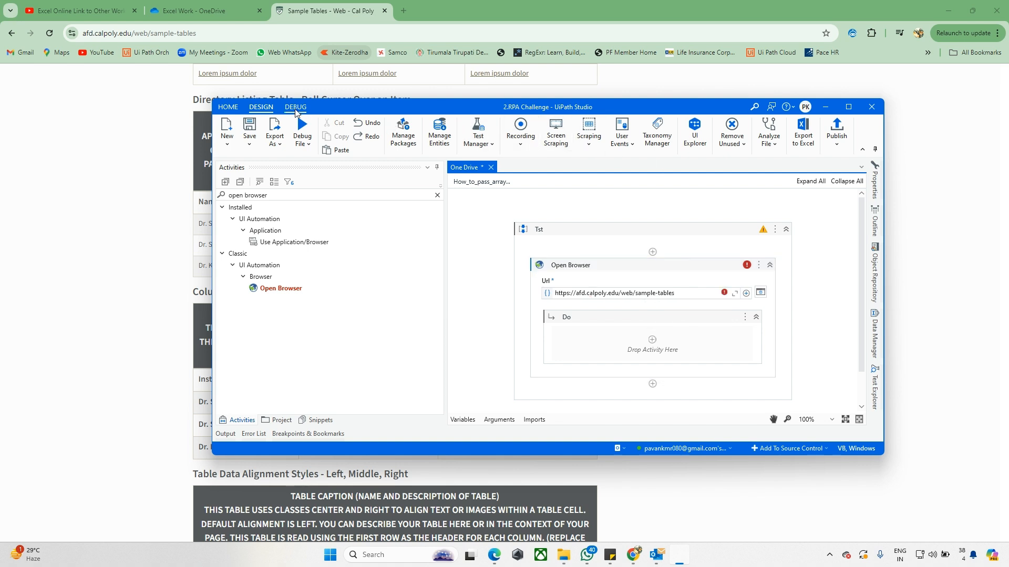
left_click(588, 137)
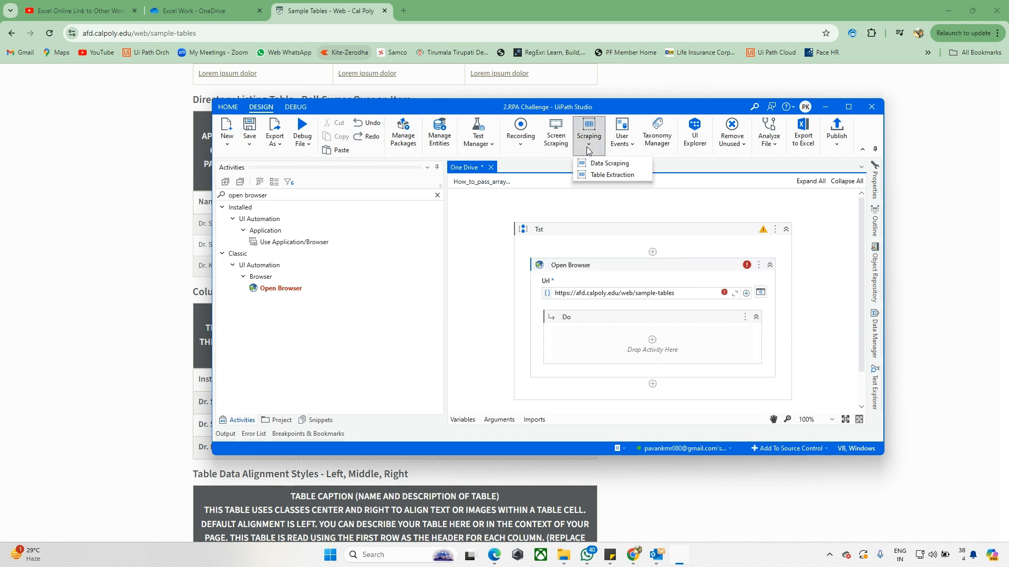
left_click(608, 163)
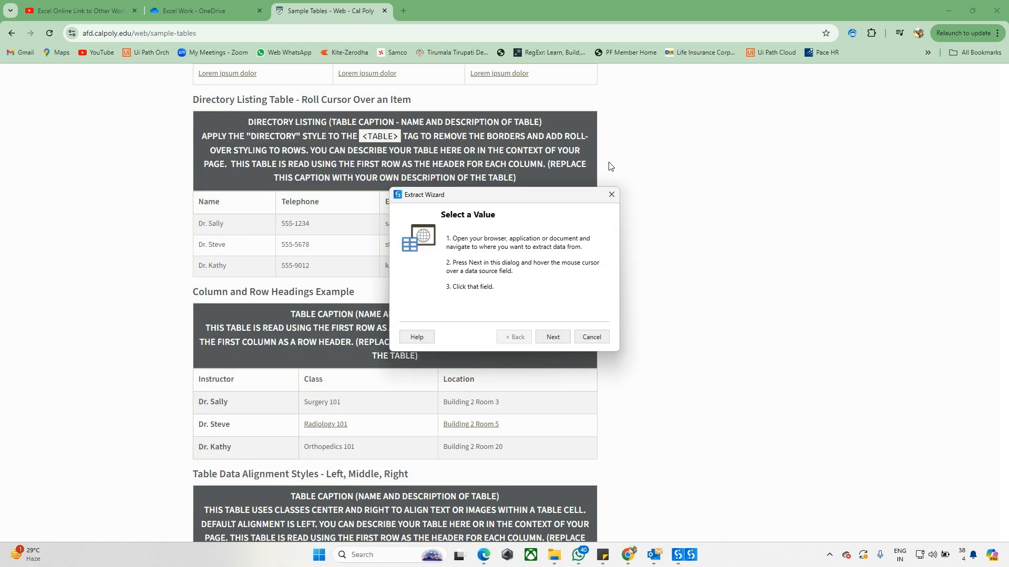
key("Escape")
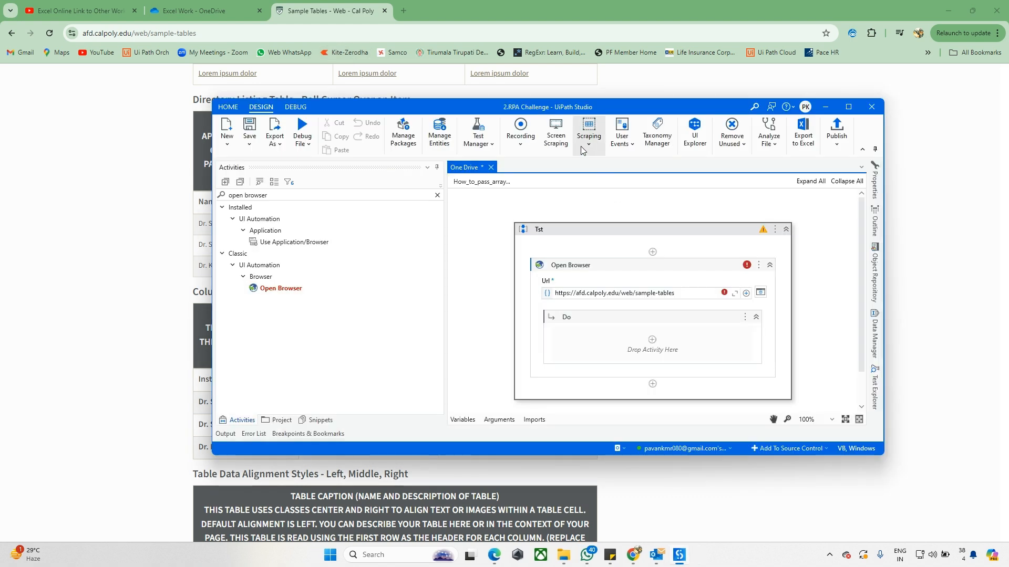
left_click(589, 138)
left_click(604, 177)
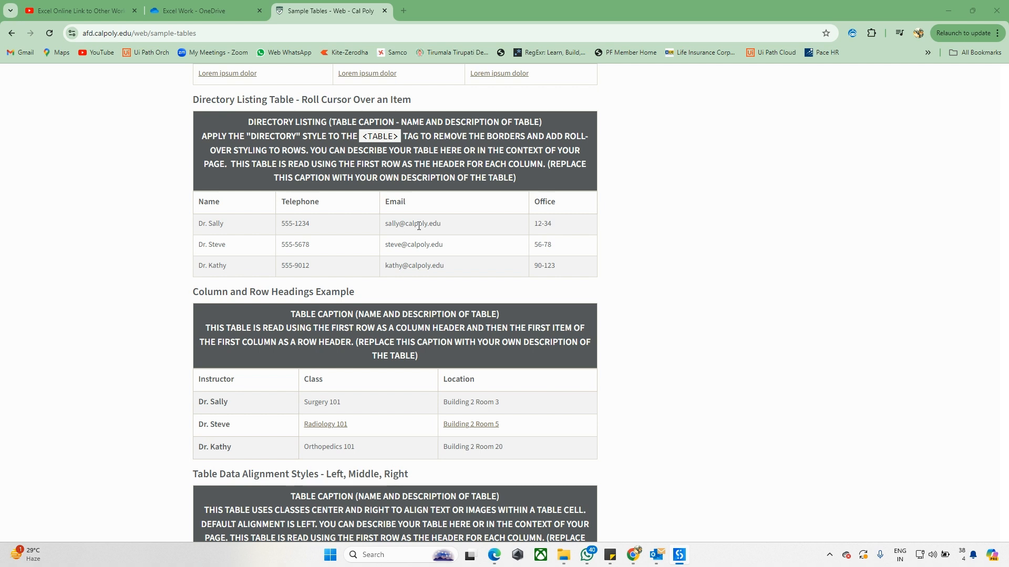
left_click(628, 269)
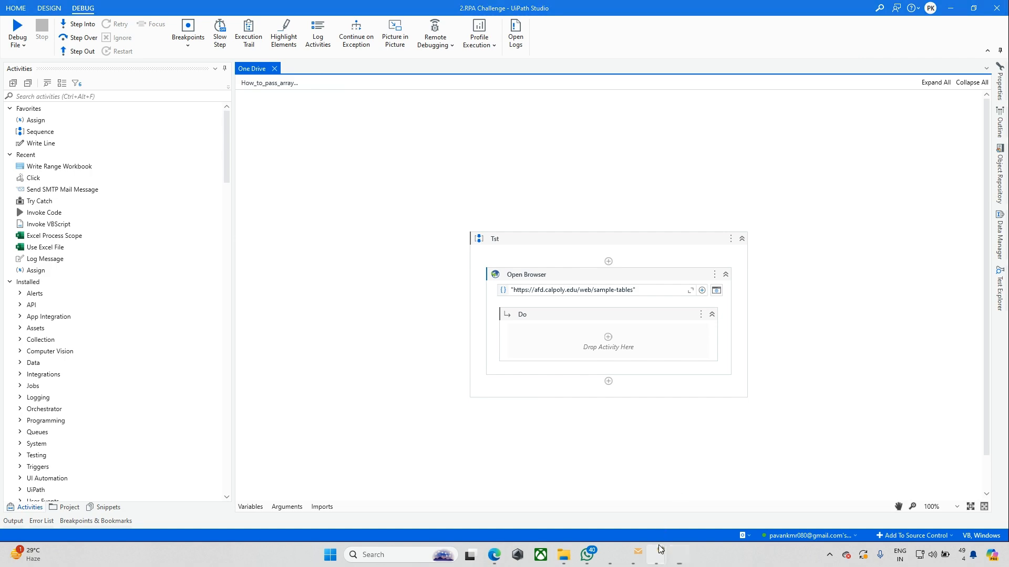
Bring the Sample Tables browser window to the front, return to UiPath Studio and start Data Scraping
mouse_move(660, 552)
left_click(689, 512)
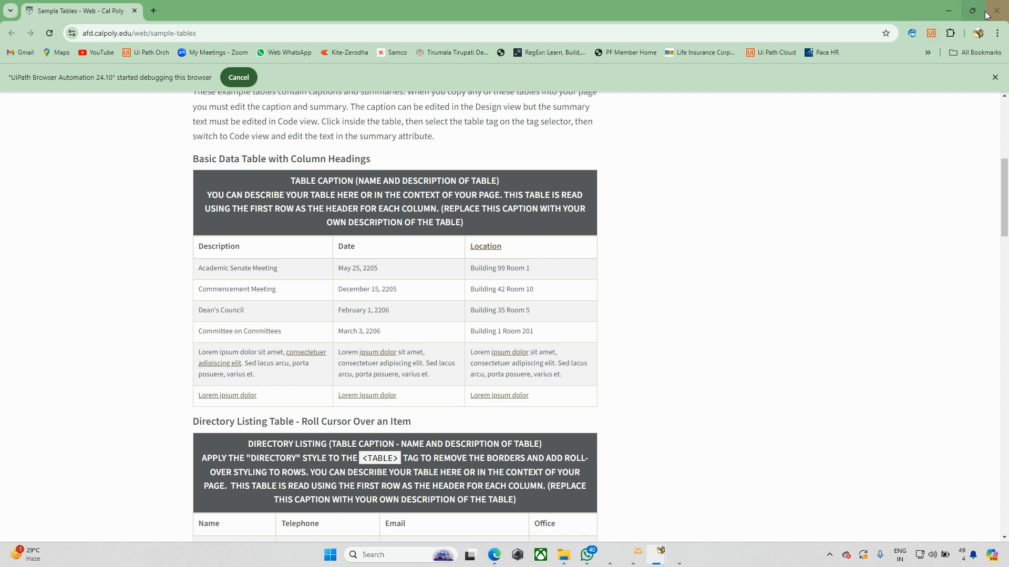
left_click_drag(717, 5, 249, 2)
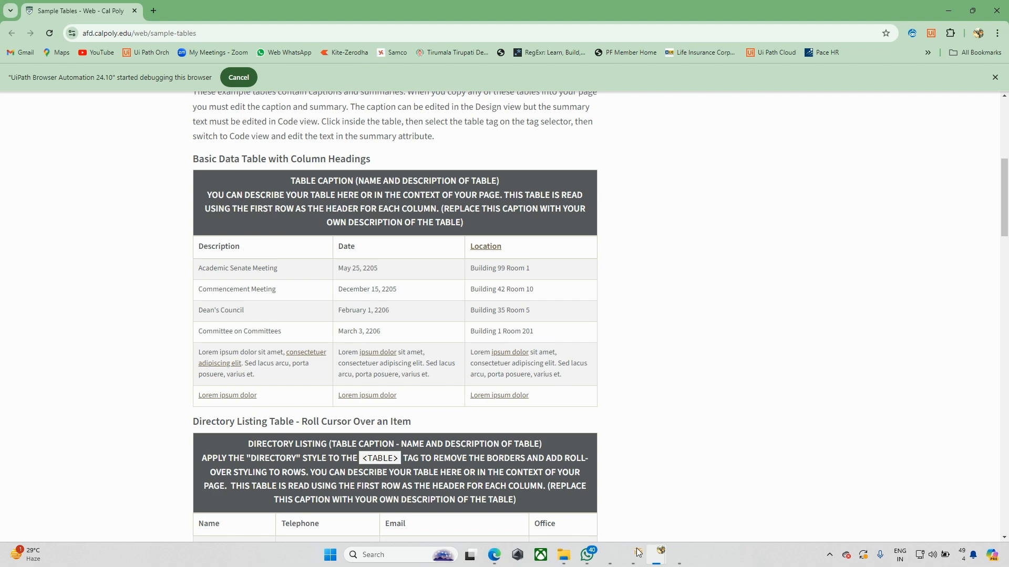
mouse_move(611, 561)
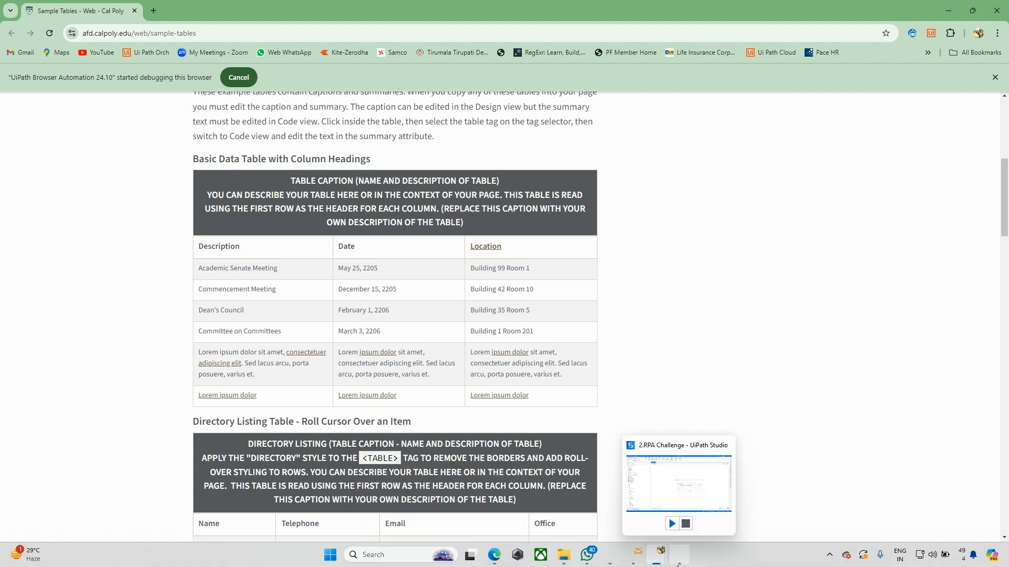
left_click(678, 485)
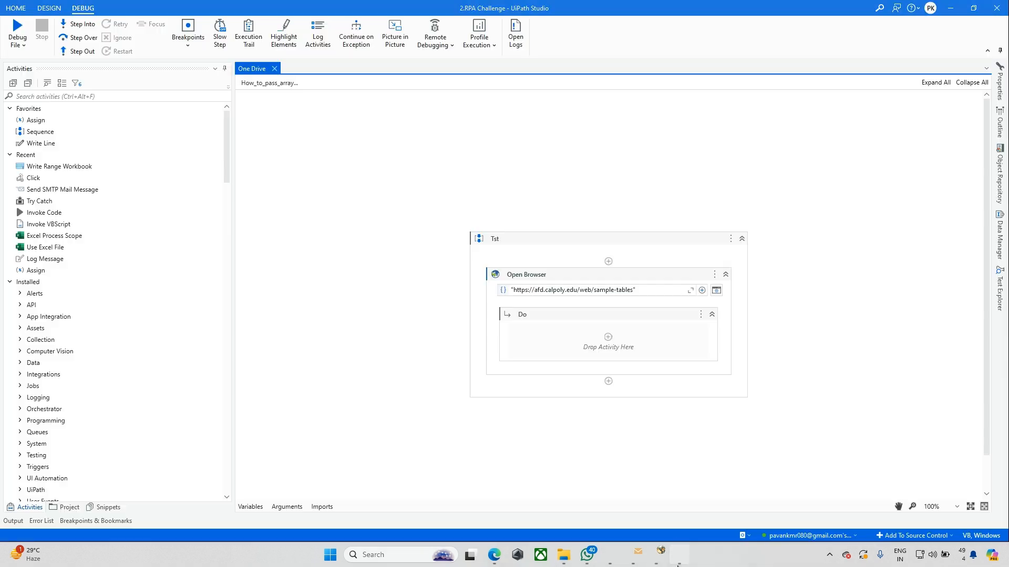
left_click(49, 8)
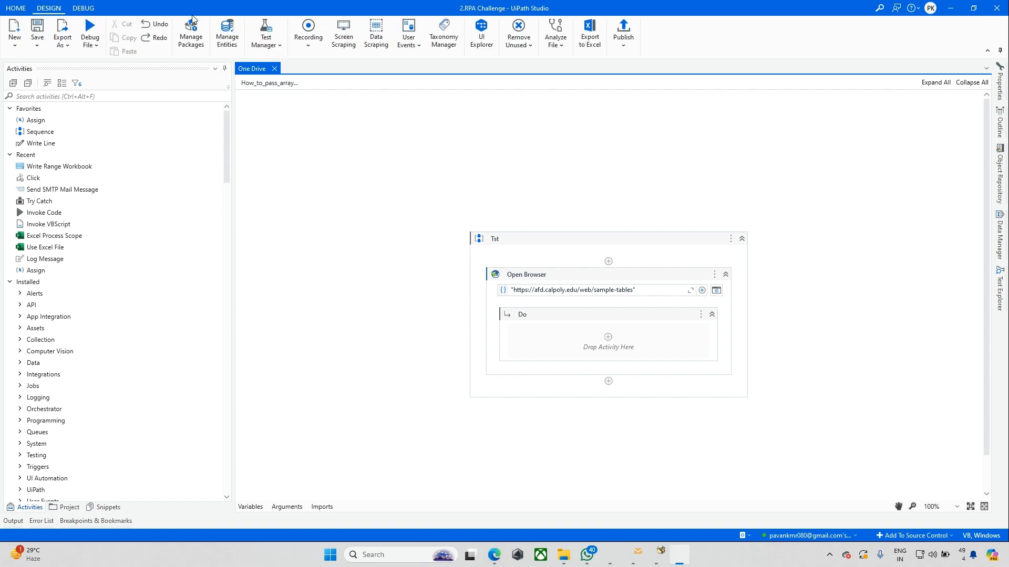
left_click(377, 50)
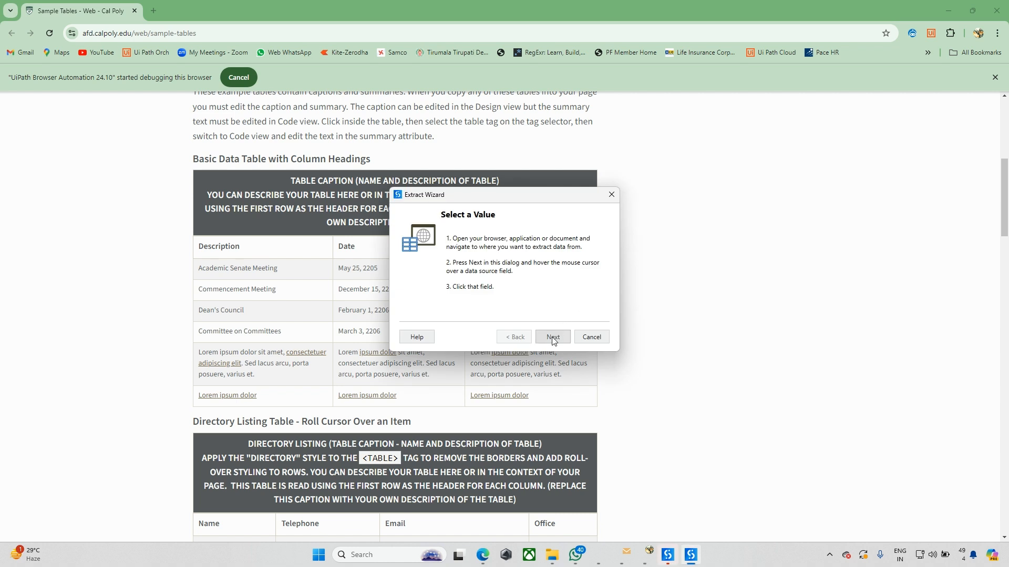
Extract the whole Basic Data Table by indicating its Description header, and finish the wizard without a next-page link
left_click(552, 338)
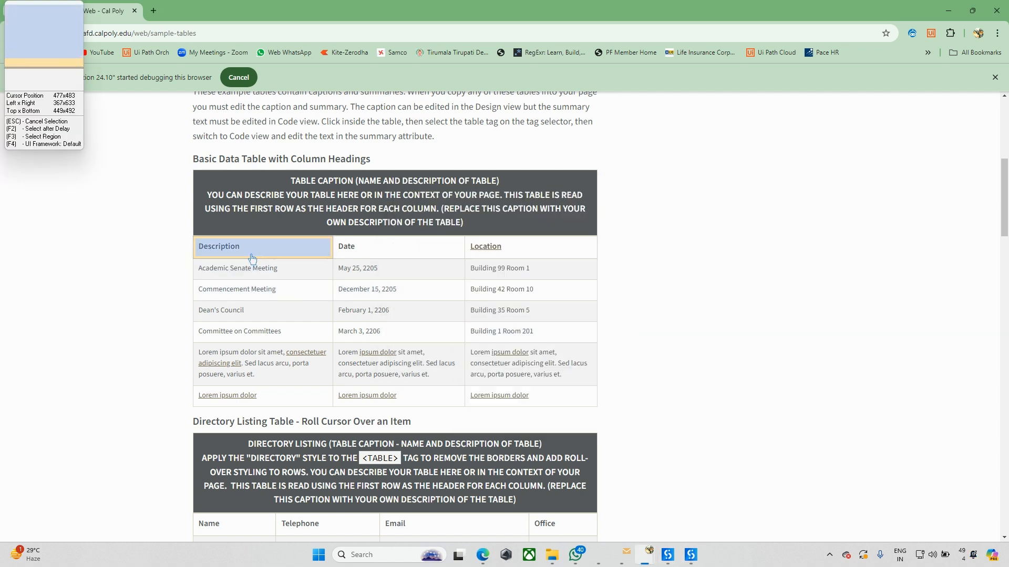
left_click(251, 254)
left_click(543, 313)
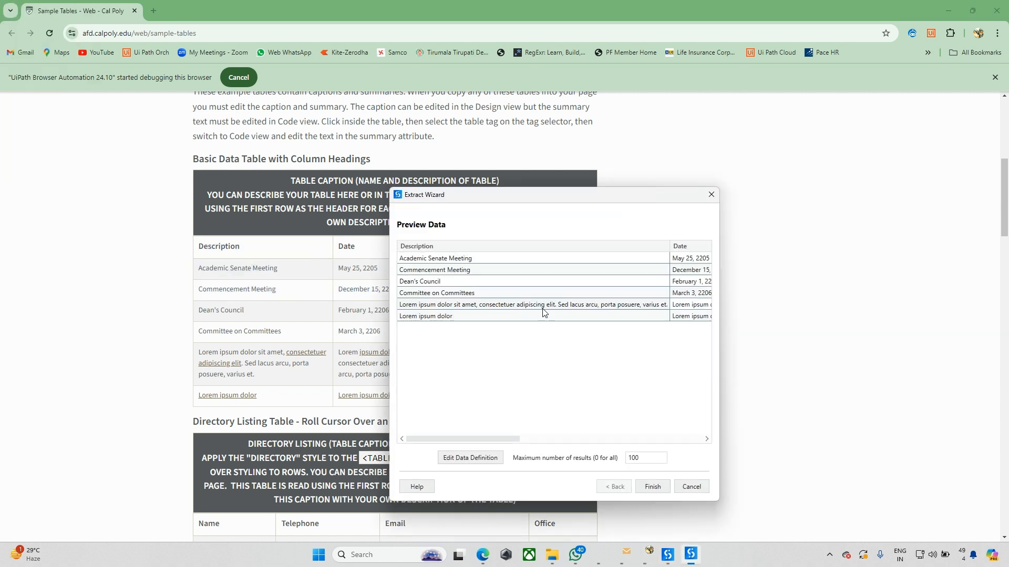
left_click_drag(513, 440, 697, 435)
left_click(657, 491)
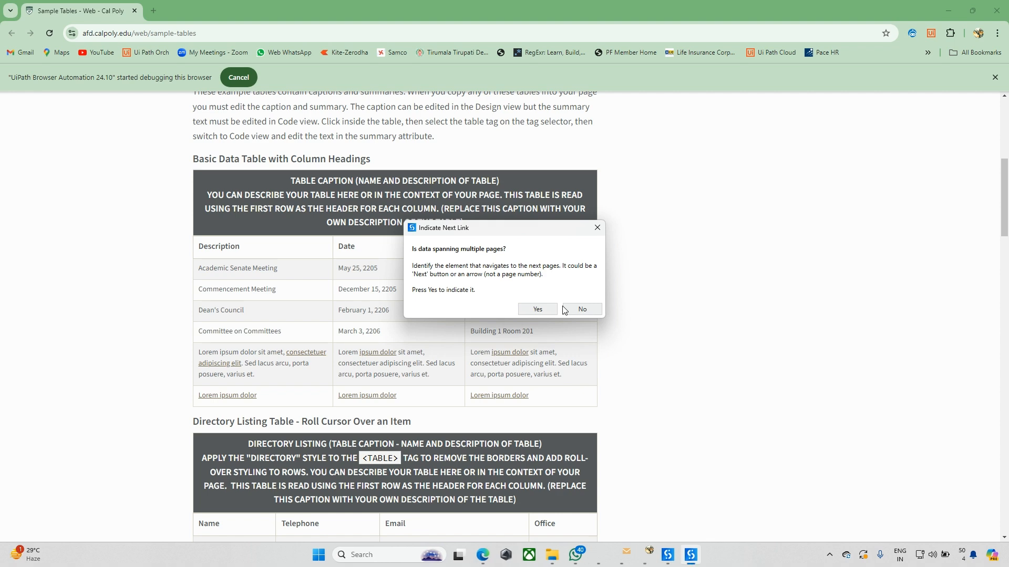
left_click(570, 309)
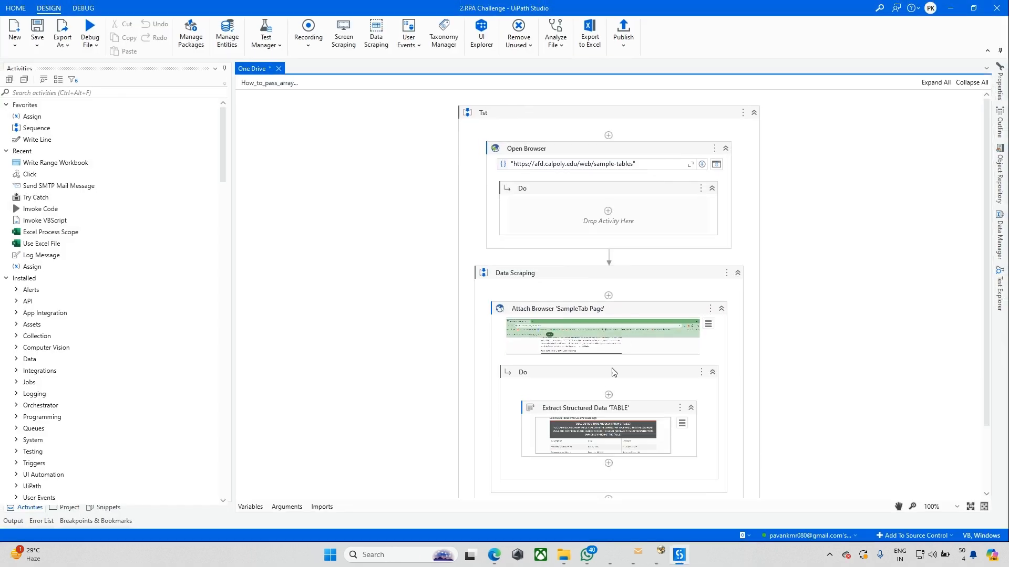
Move the Extract Structured Data 'TABLE' activity from the Attach Browser container into the Do container of Open Browser
left_click(566, 410)
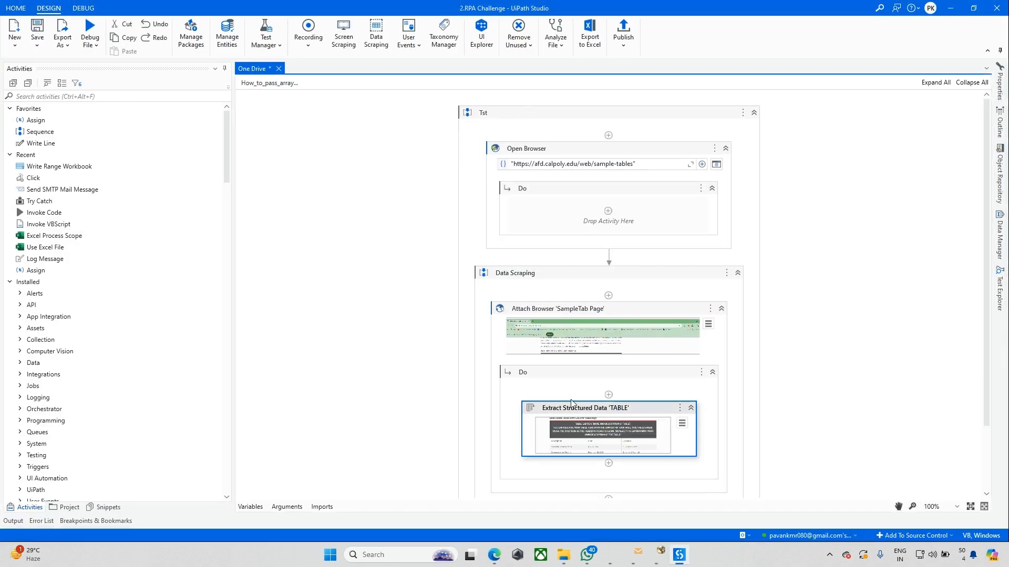
left_click_drag(571, 402, 583, 218)
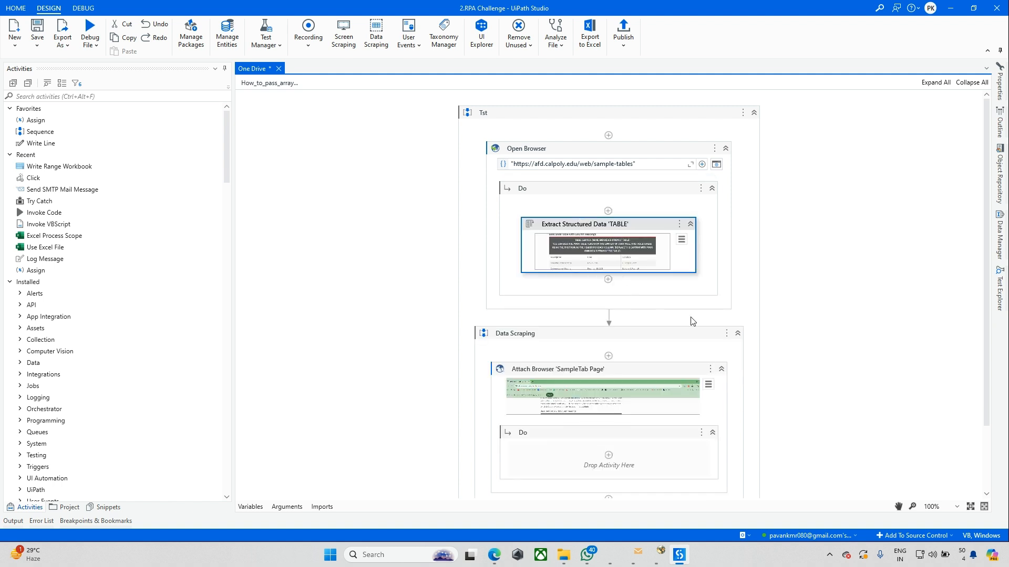
Delete the Data Scraping sequence and add a Write Range Workbook activity below the Open Browser container
left_click(738, 333)
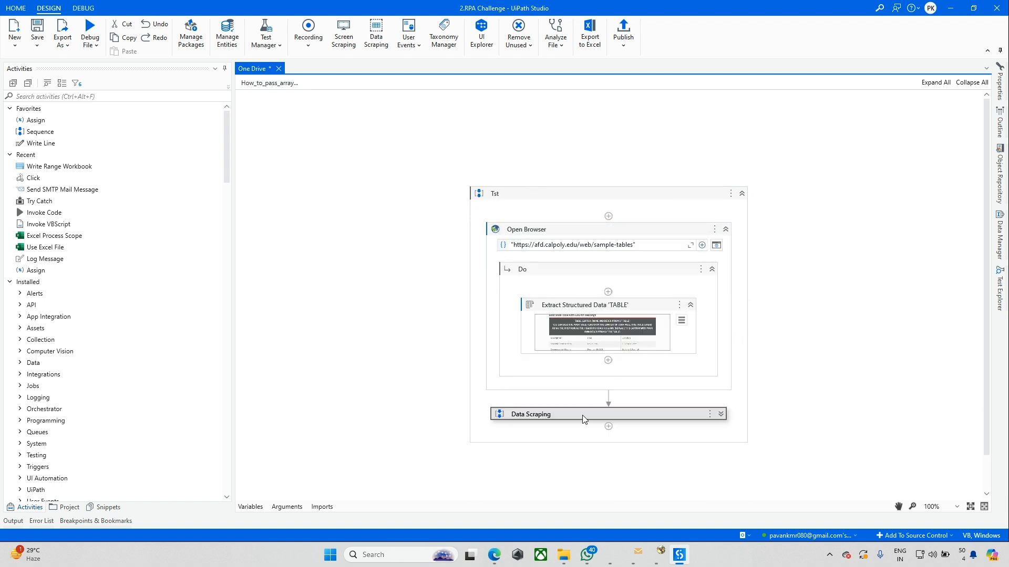
key("Delete")
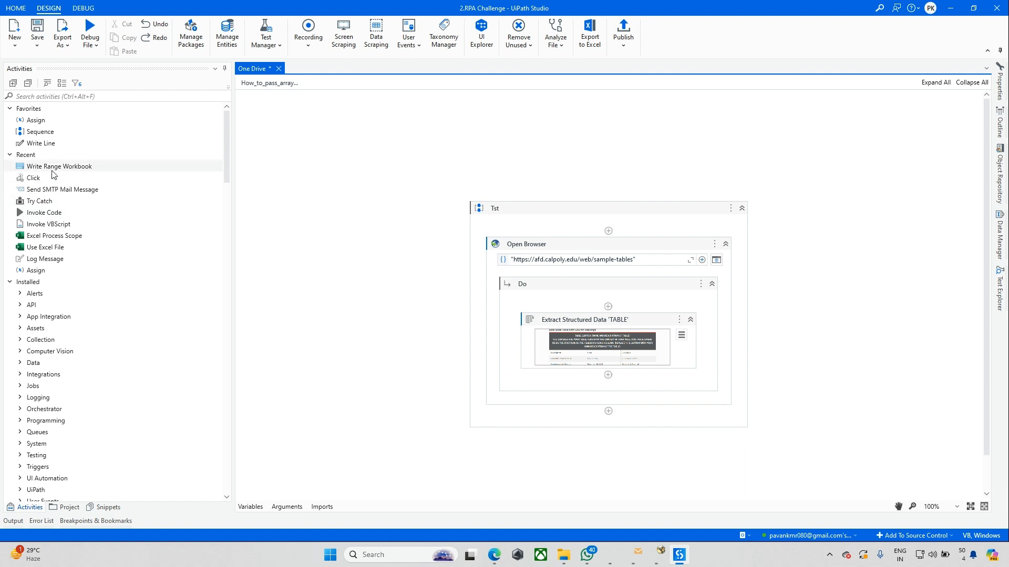
left_click_drag(53, 166, 602, 412)
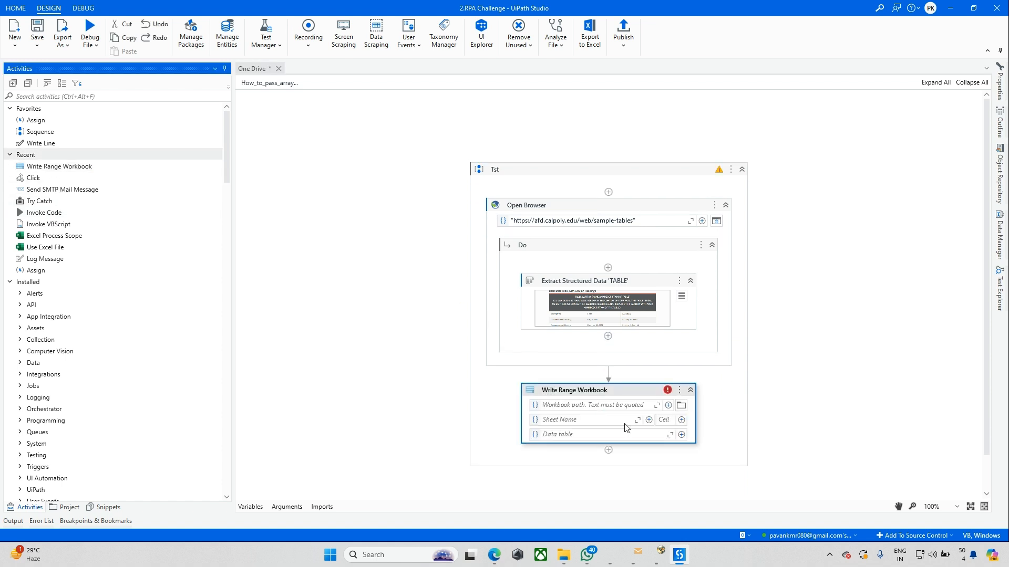
Copy the file path of Automation.xlsx from the Excel Work folder and paste it as the Write Range Workbook path
left_click(563, 555)
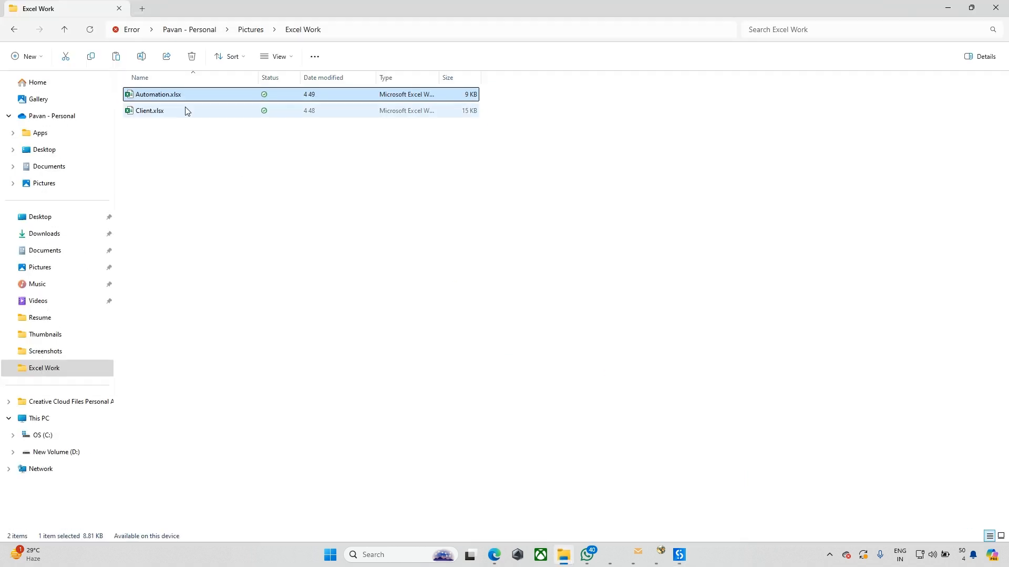
right_click(181, 96)
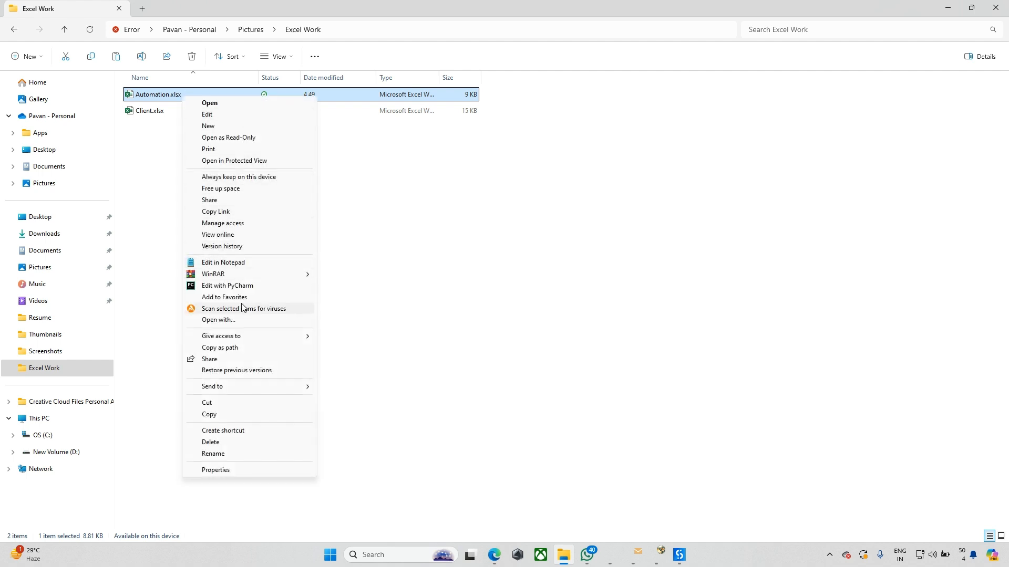
left_click(237, 347)
left_click(943, 10)
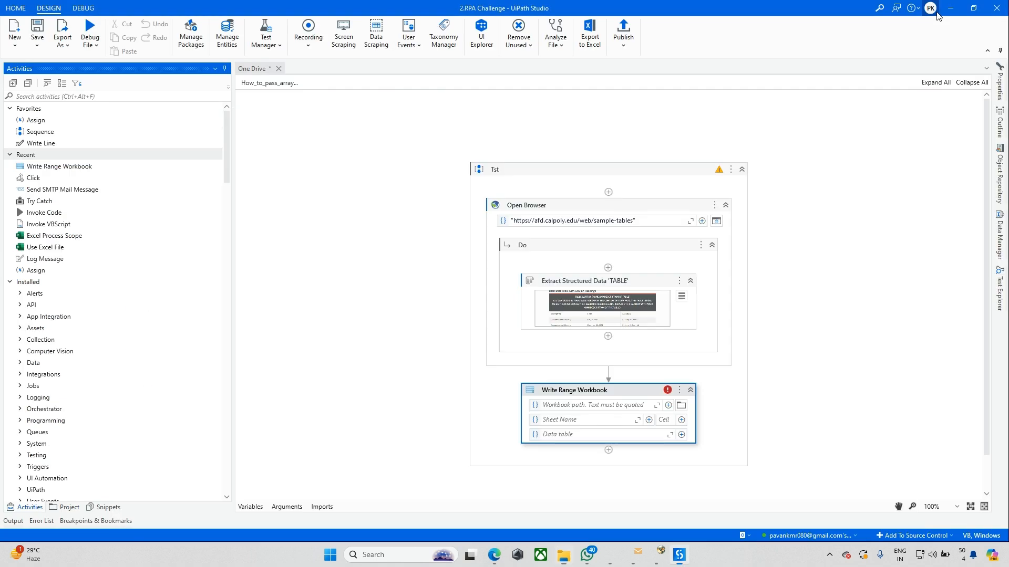
left_click(585, 406)
key("ctrl+v")
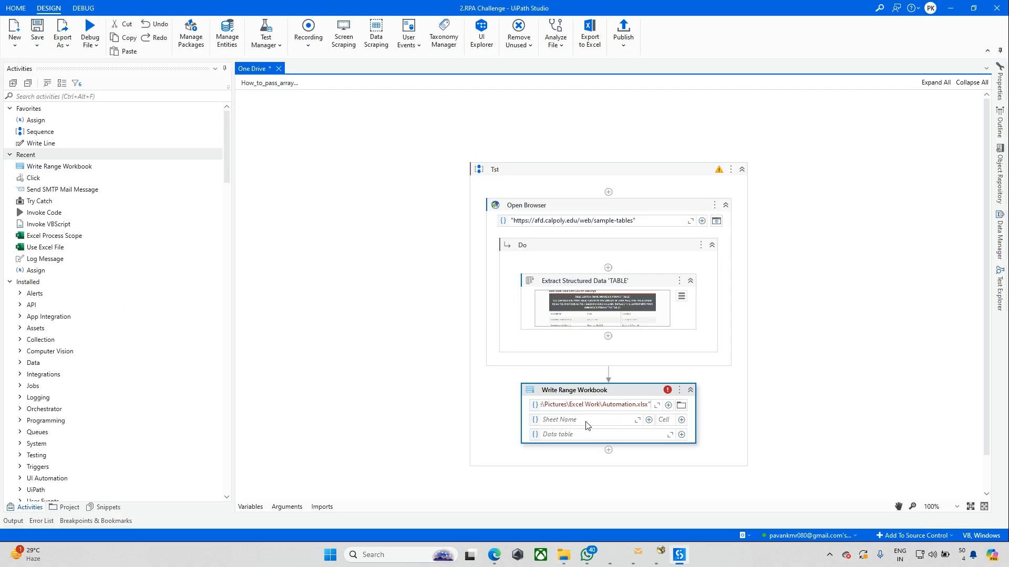
Set the Write Range Workbook sheet name to "Sheet1" and its data table to ExtractDataTable
left_click(586, 420)
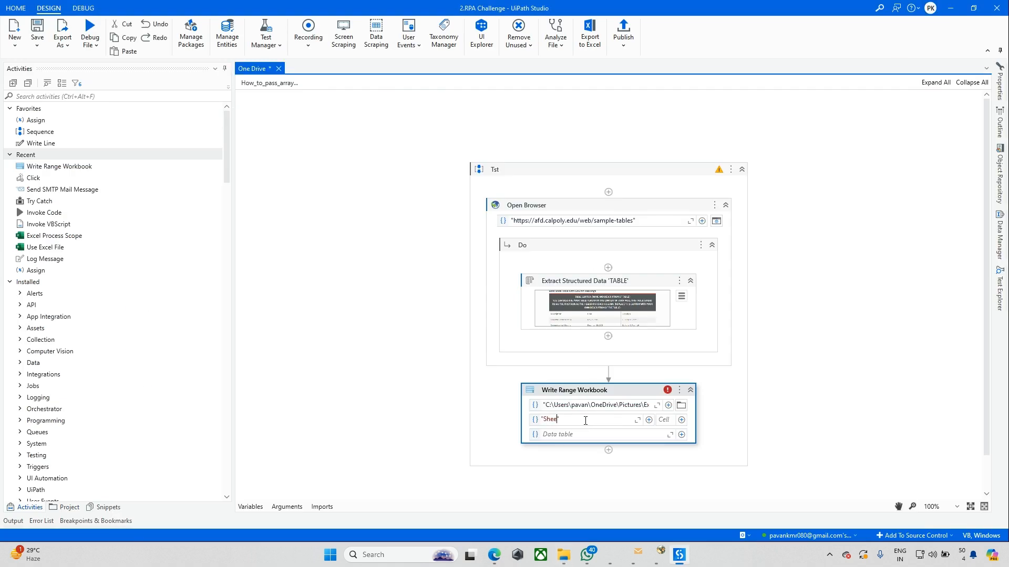
left_click(580, 436)
type("ExtractDataTable")
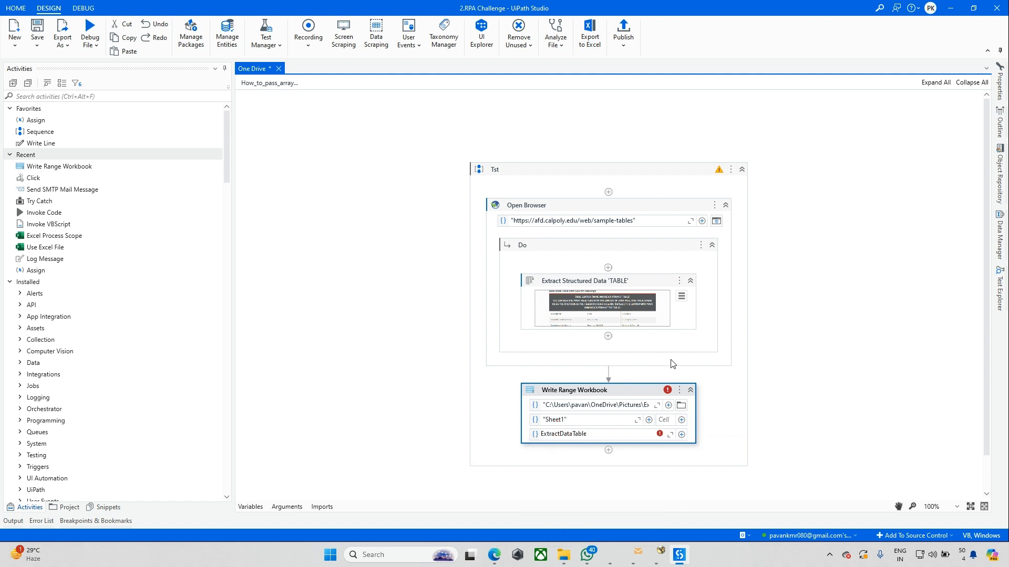
left_click(654, 327)
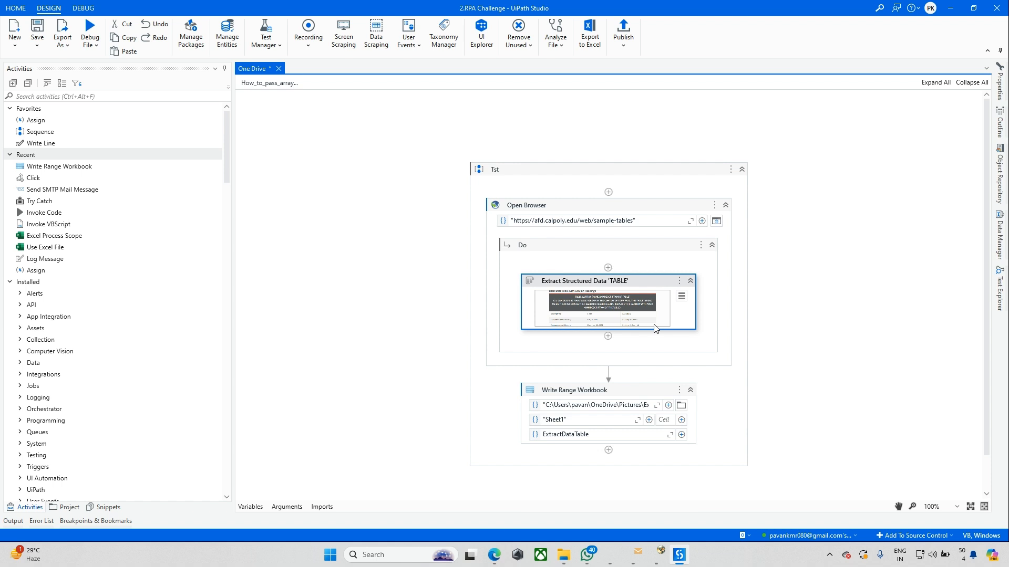
Enable AddHeaders for the Write Range Workbook activity, save the One Drive workflow and run it in debug mode to the end
left_click(645, 389)
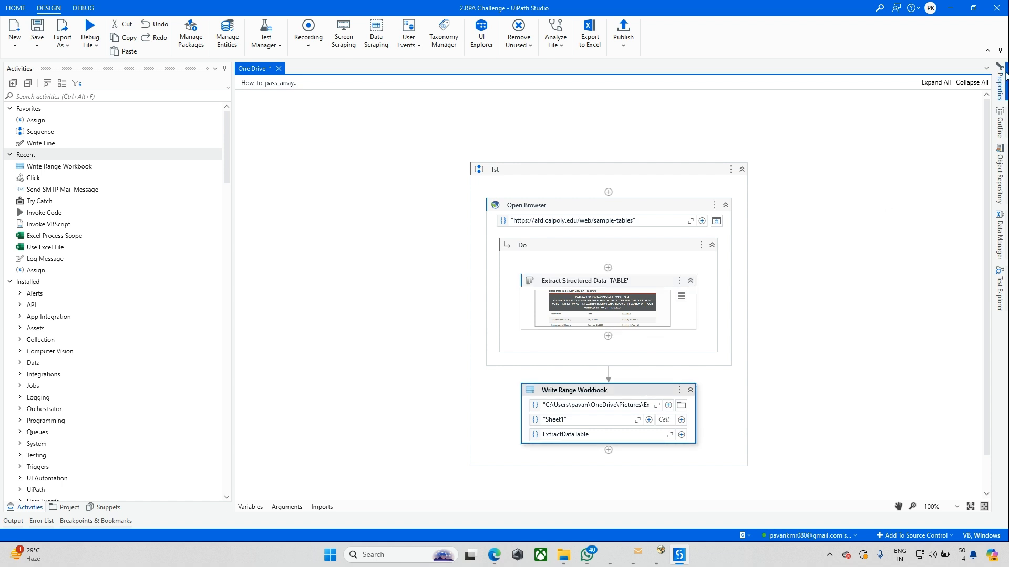
mouse_move(1000, 81)
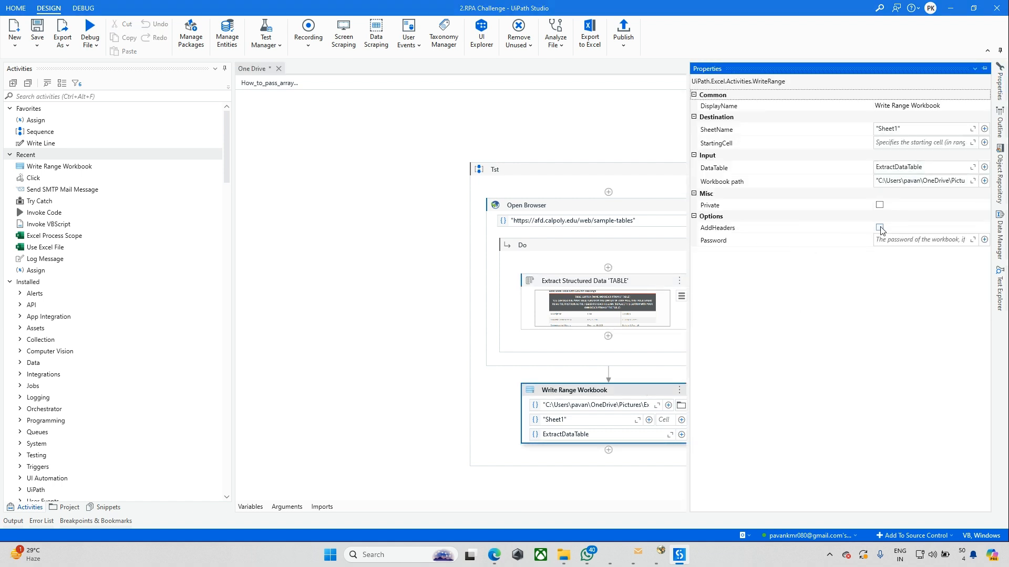
left_click(879, 228)
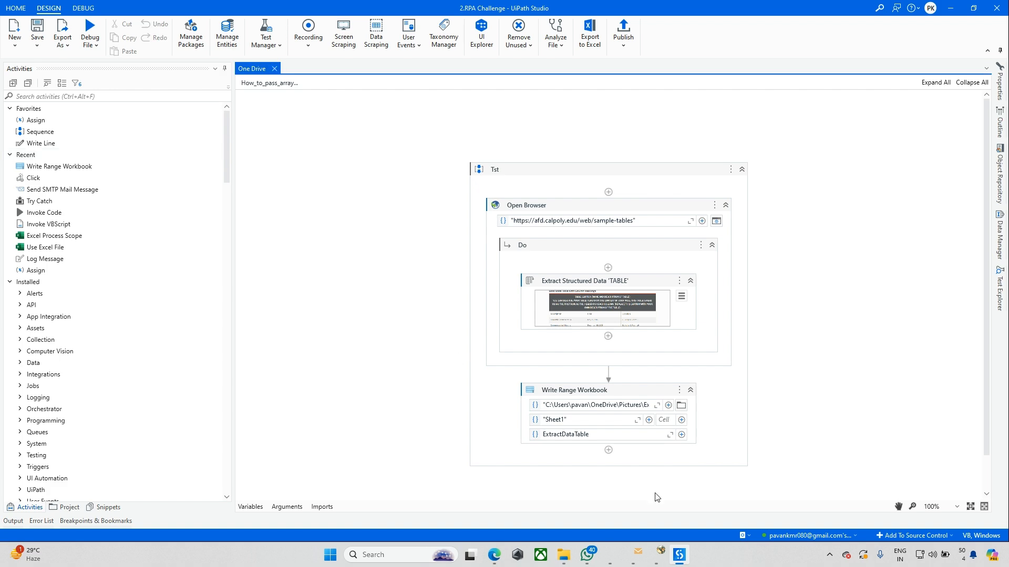
key("F5")
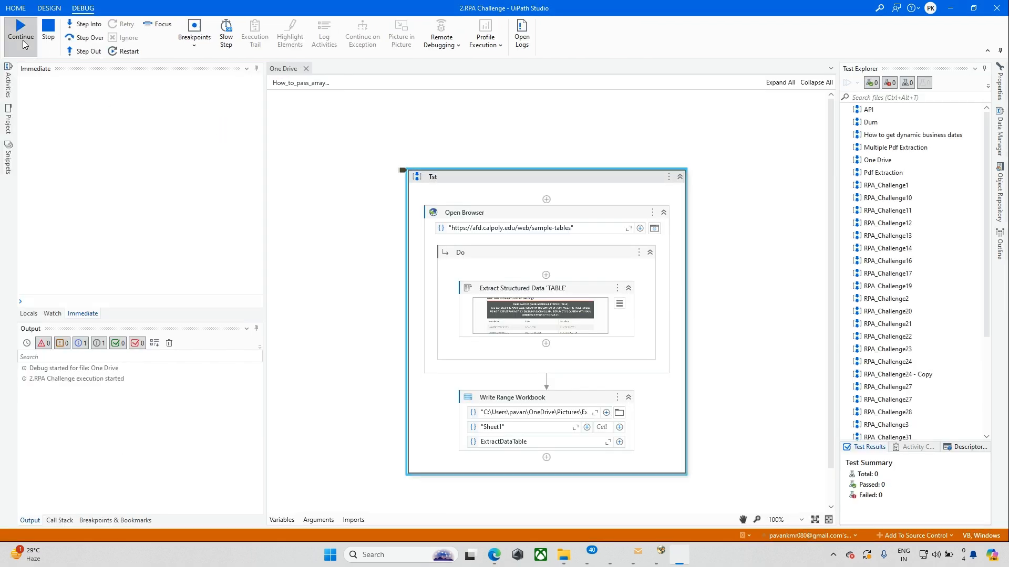
left_click(23, 40)
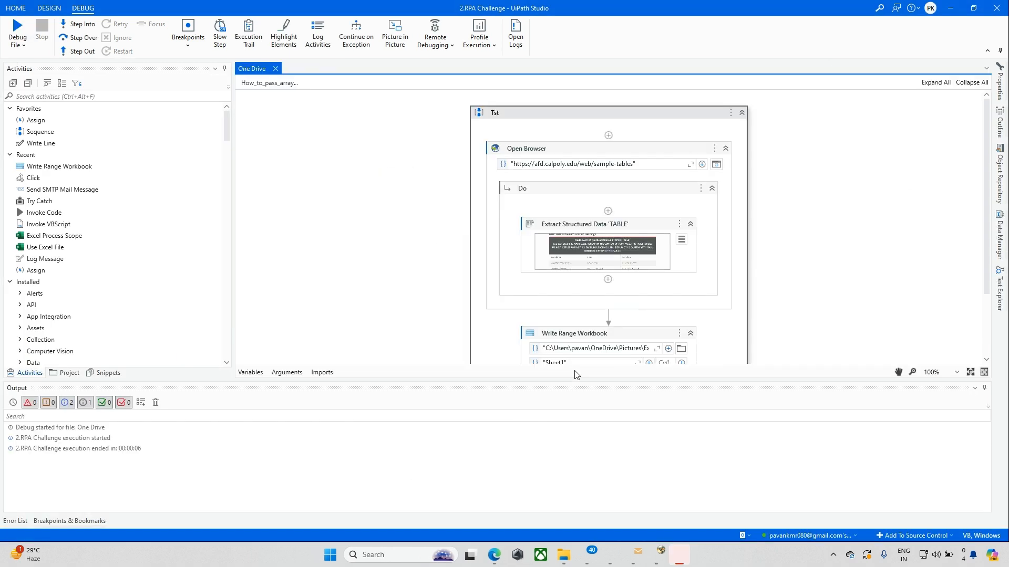
Open Automation.xlsx from the Excel Work folder, autofit all its columns to check the scraped table, and close the workbook
left_click(563, 554)
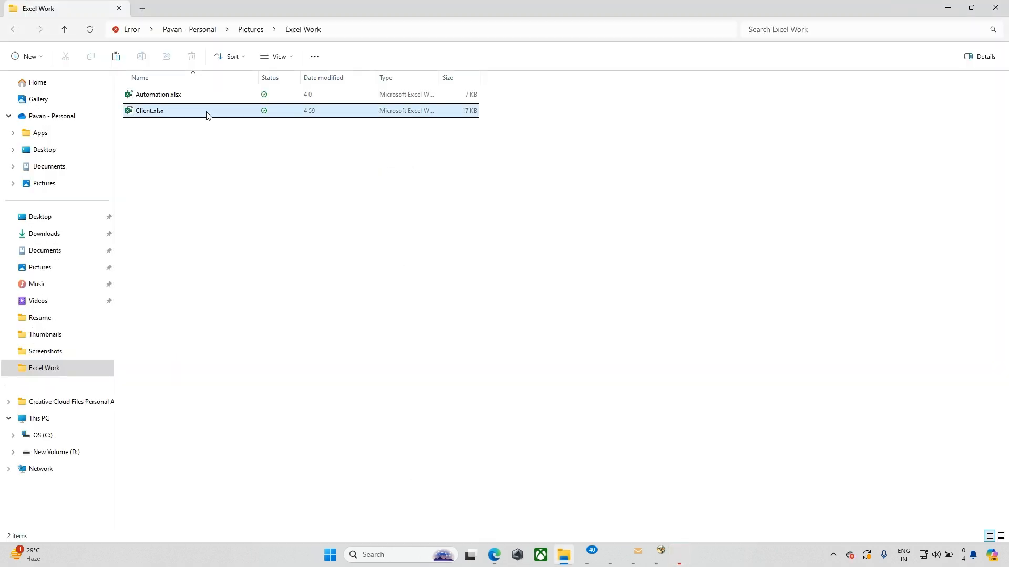
double_click(183, 100)
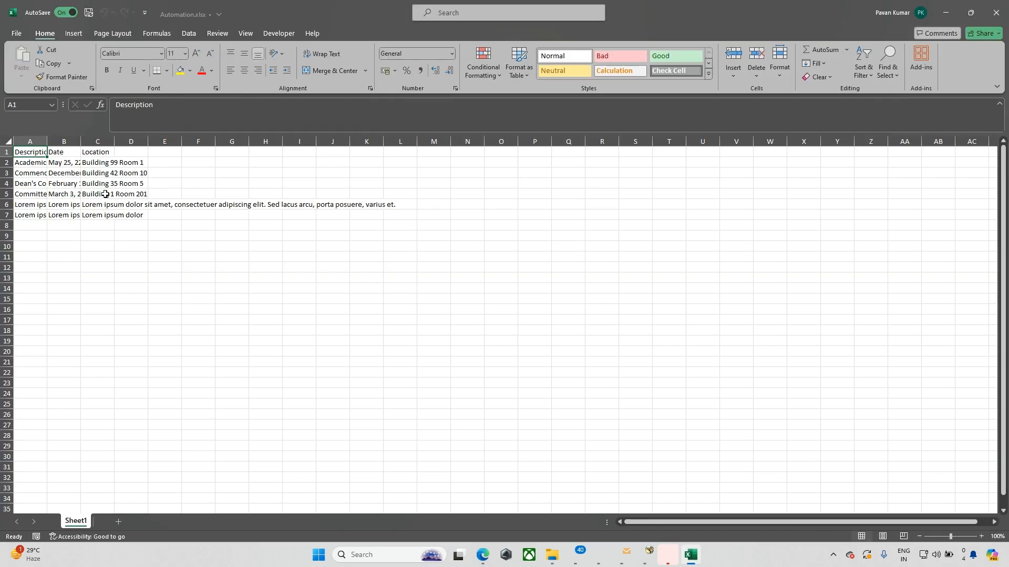
left_click(105, 194)
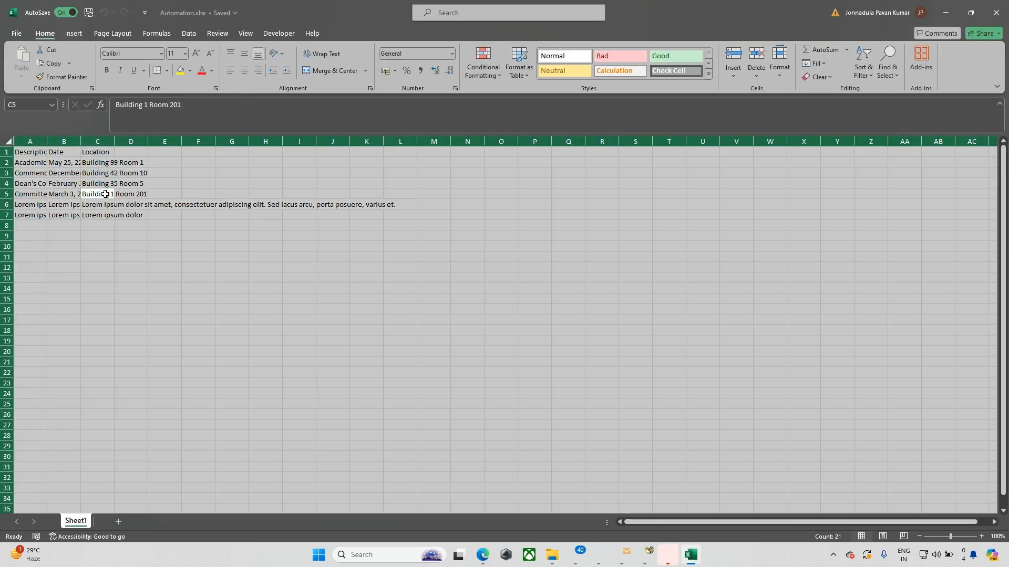
key("ctrl+a")
double_click(114, 140)
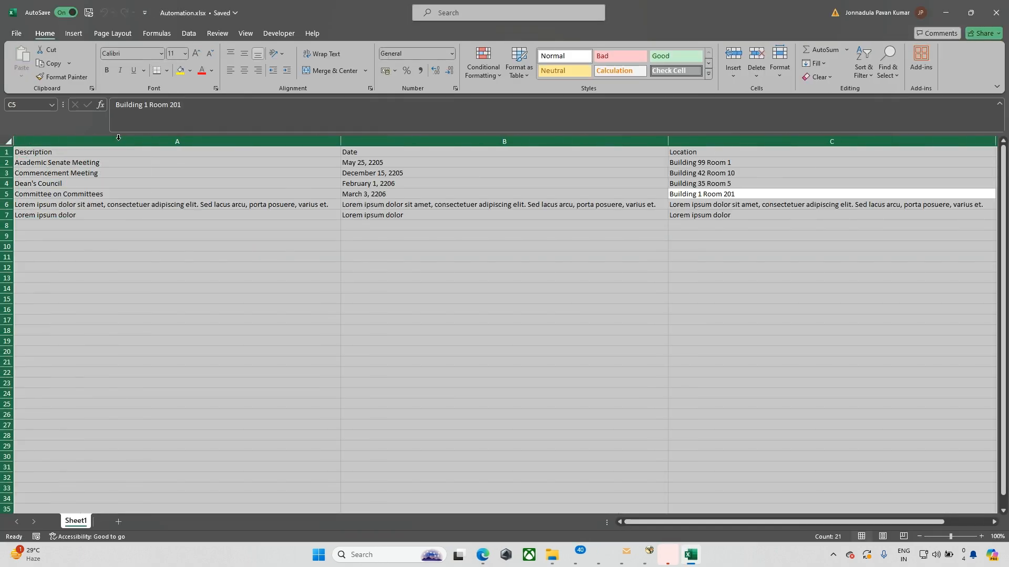
left_click_drag(257, 226, 268, 219)
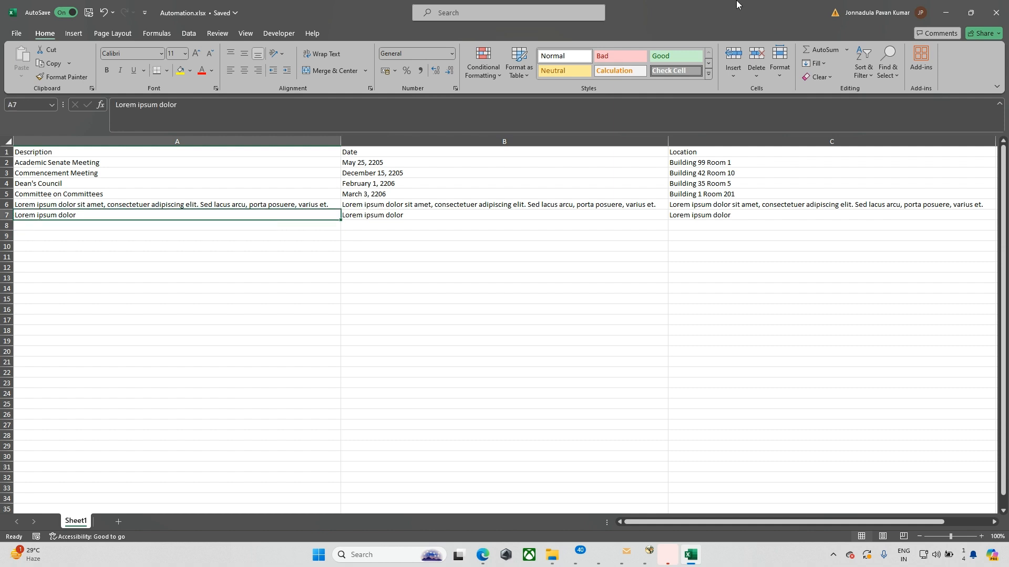
left_click(989, 20)
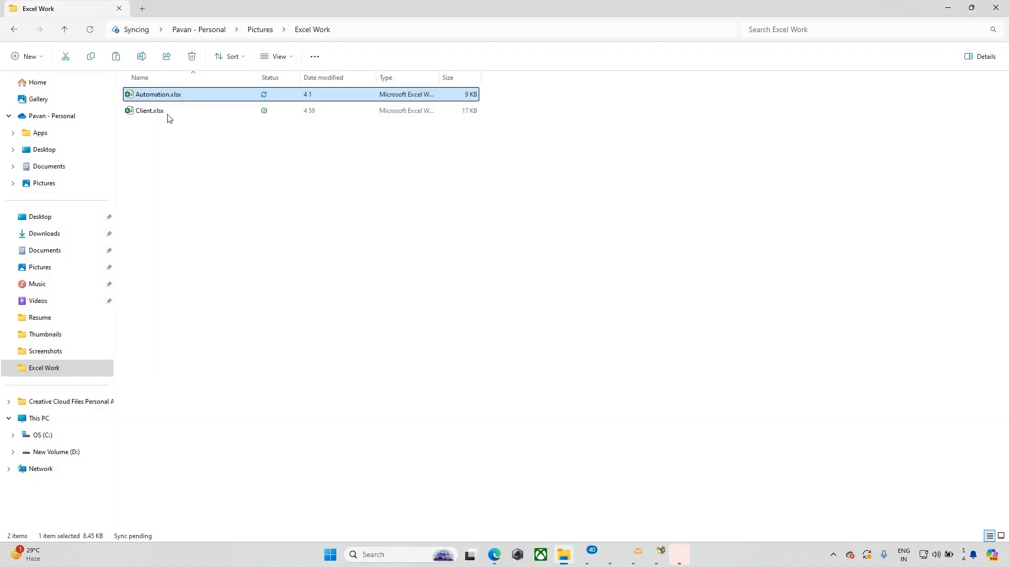
Open Client.xlsx from the Excel Work folder and refresh all of its data connections
left_click(165, 112)
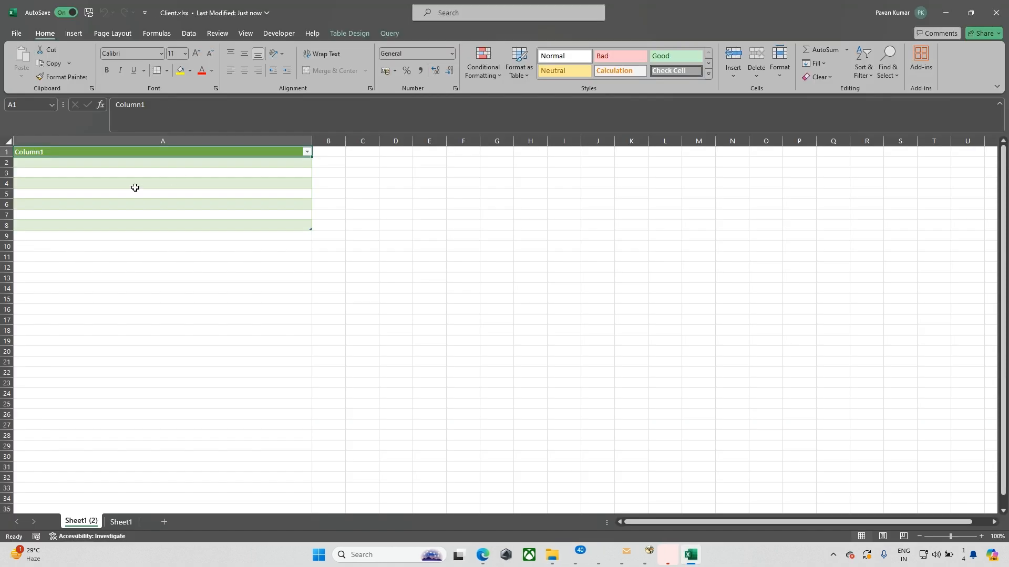
left_click_drag(137, 176, 139, 285)
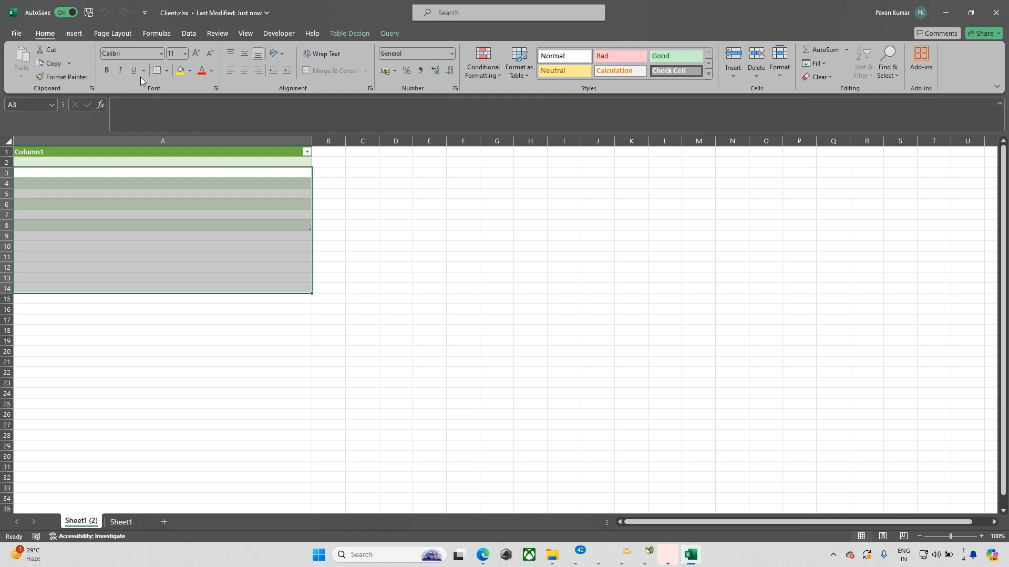
left_click(188, 34)
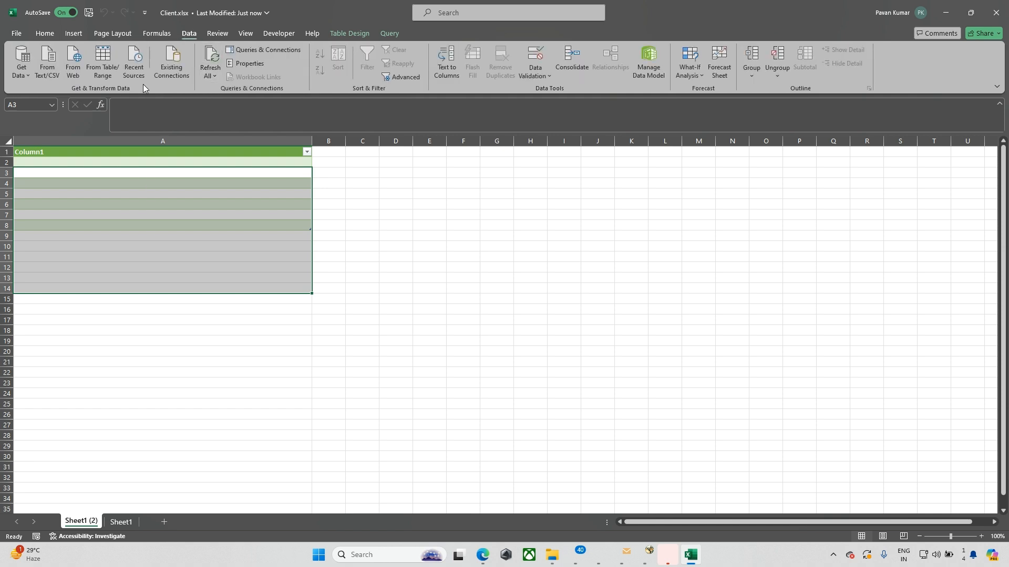
left_click(211, 73)
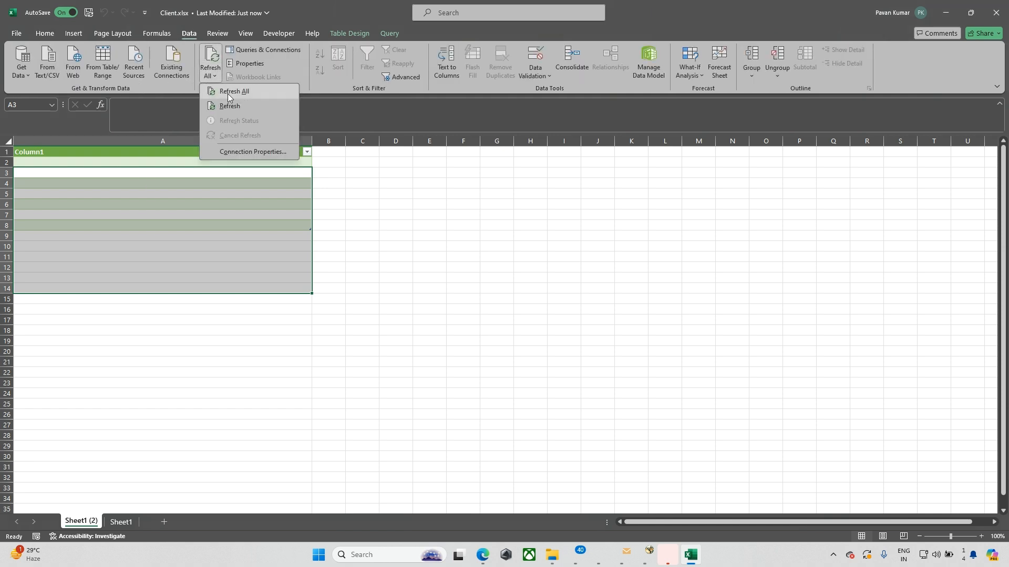
left_click(228, 92)
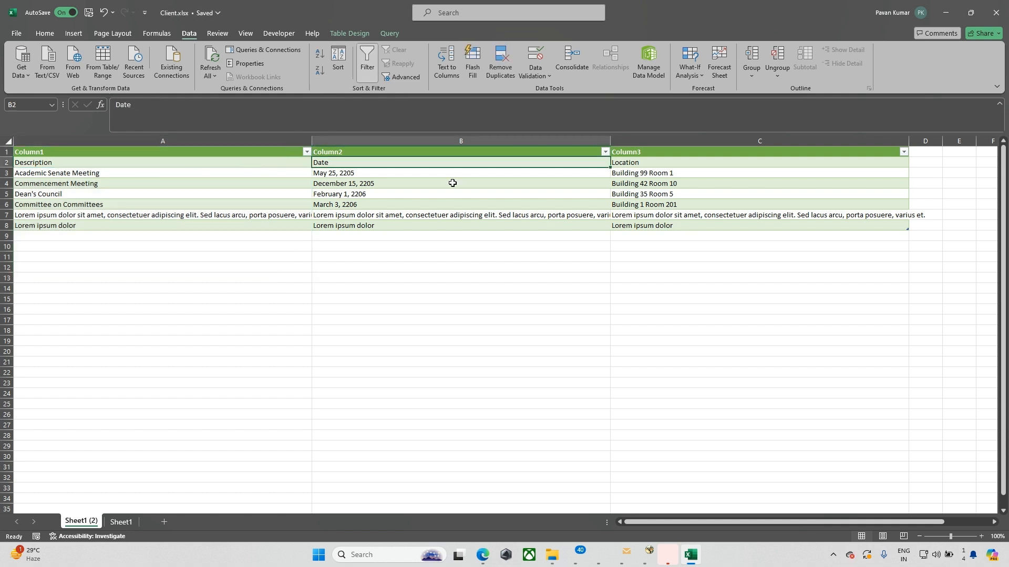
Delete columns B and C from the query table on Sheet1 (2) of the Client workbook
left_click(506, 141)
key("shift+Right")
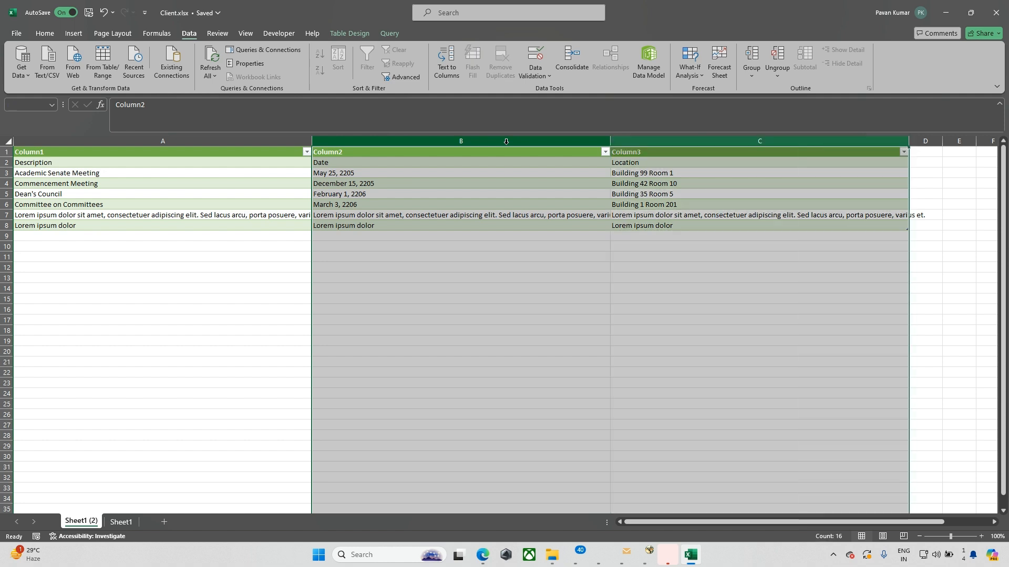
key("ctrl+minus")
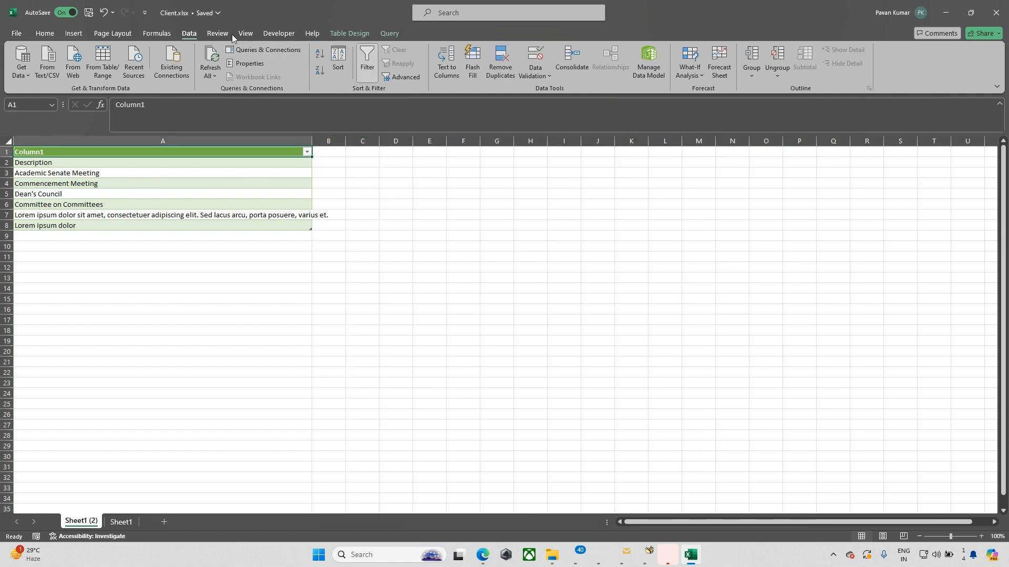
left_click(174, 67)
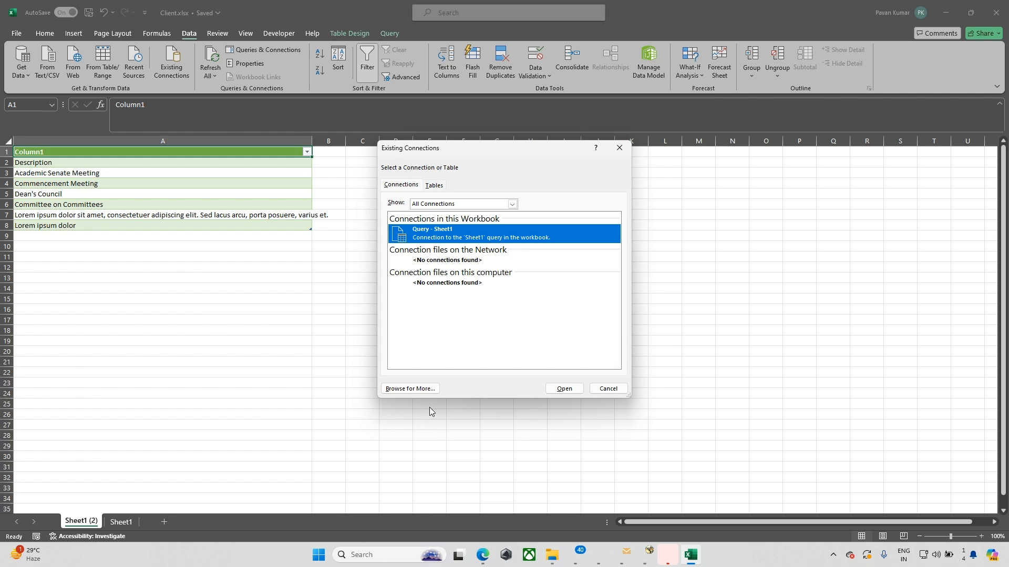
left_click(420, 389)
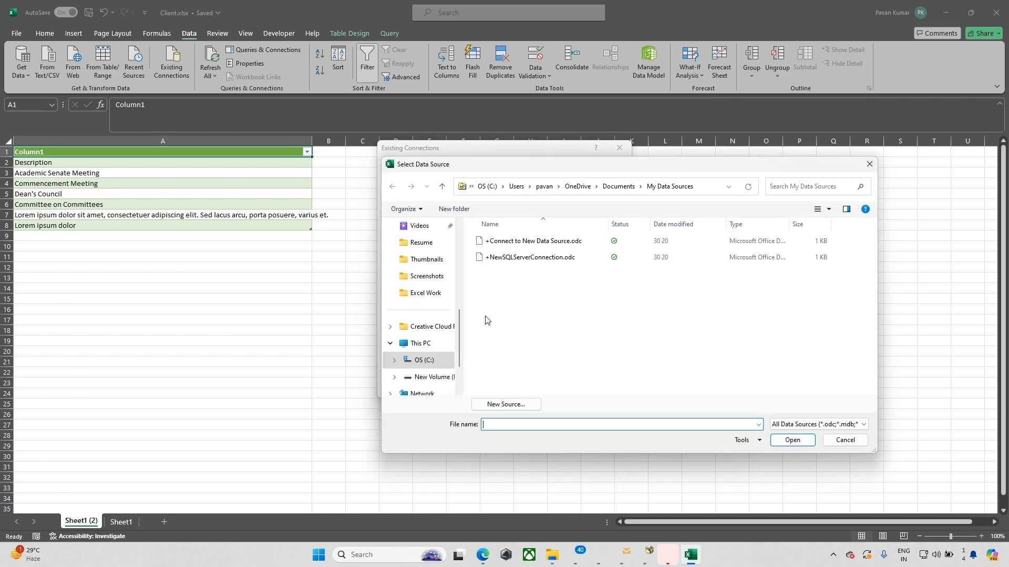
key("Escape")
key("Escape")
Enable refreshing data when opening the file in the properties of the workbook's existing Sheet1 query connection
left_click(366, 258)
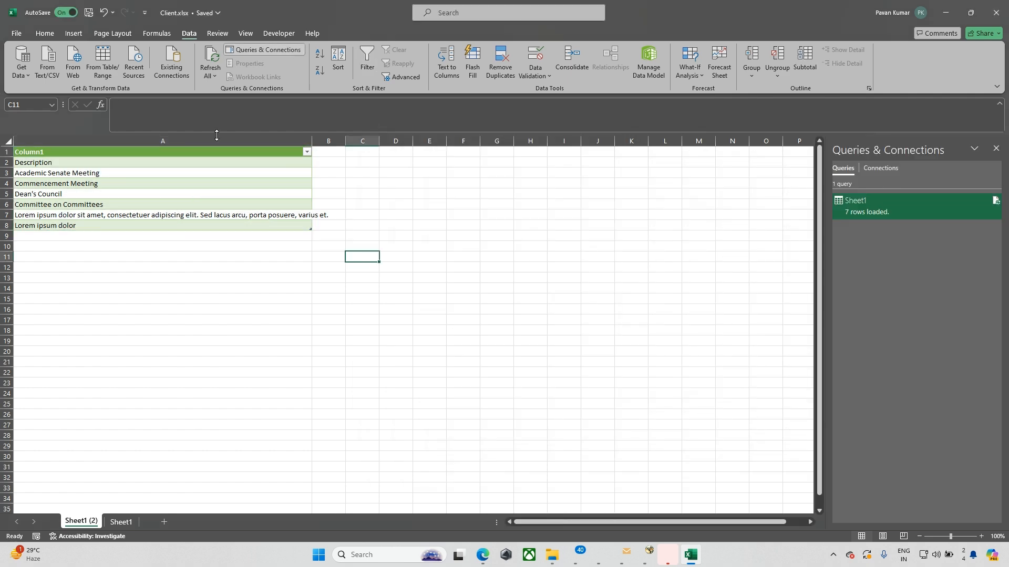
left_click(171, 63)
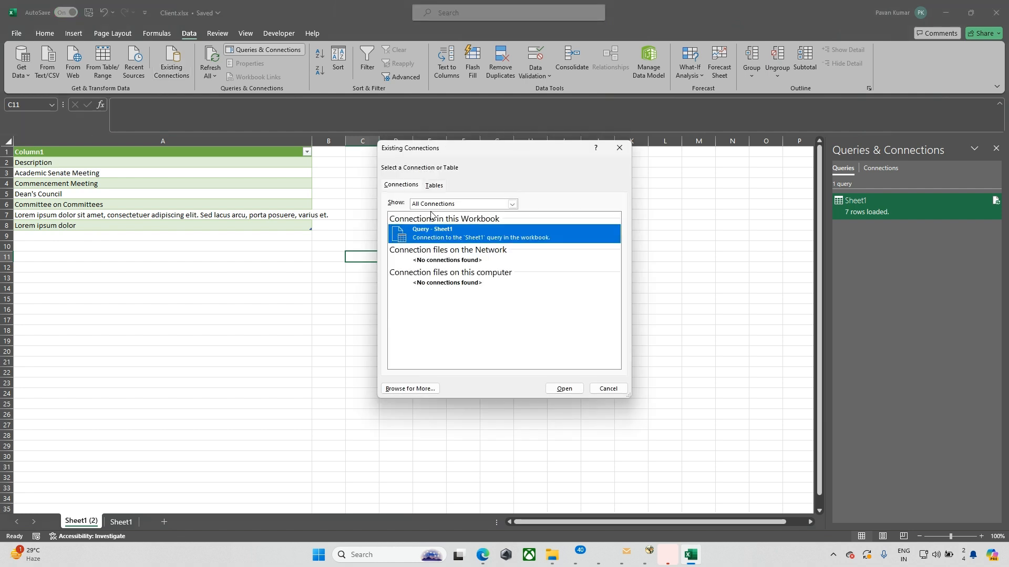
double_click(464, 239)
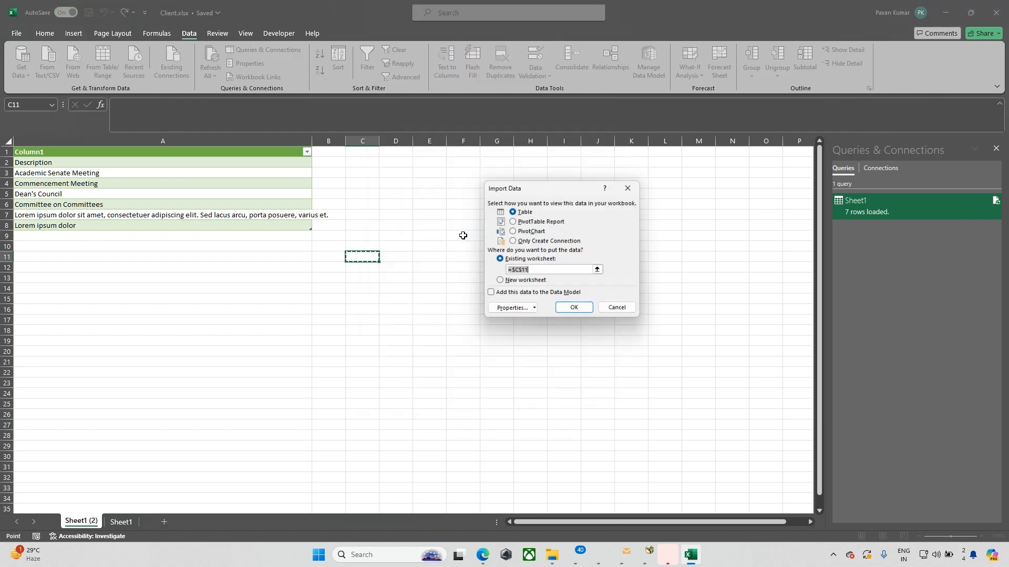
left_click(507, 312)
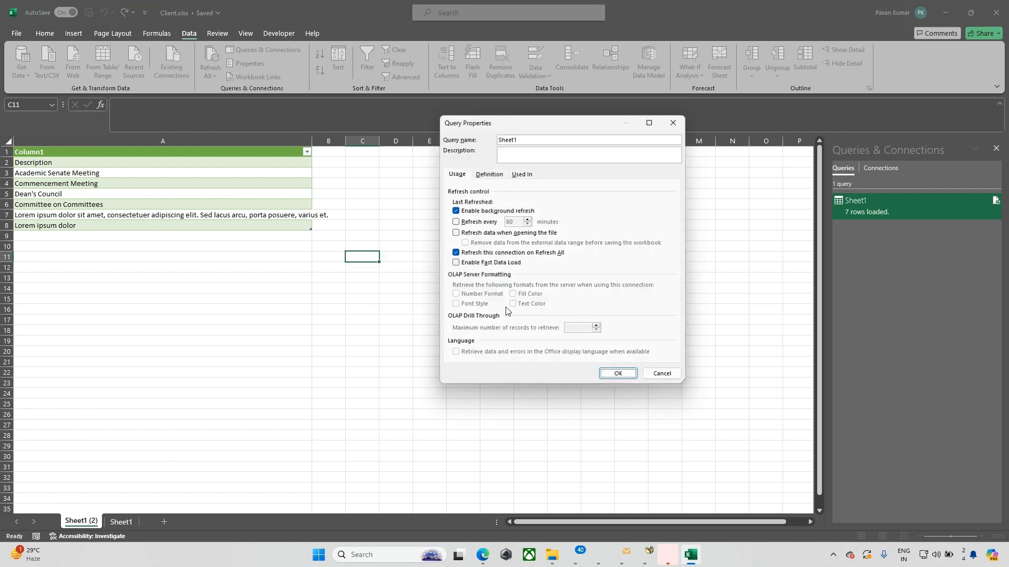
left_click(455, 233)
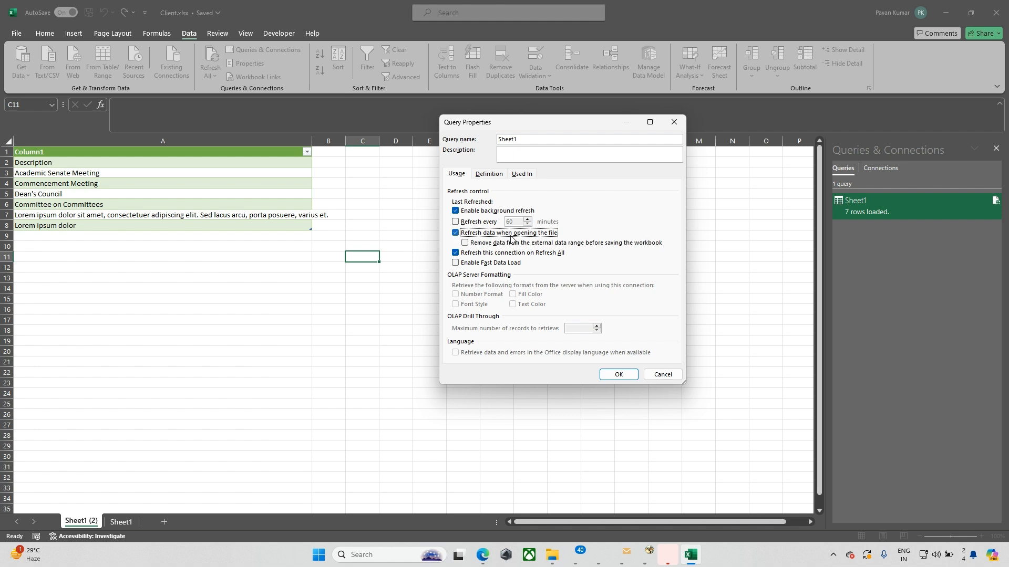
left_click(617, 374)
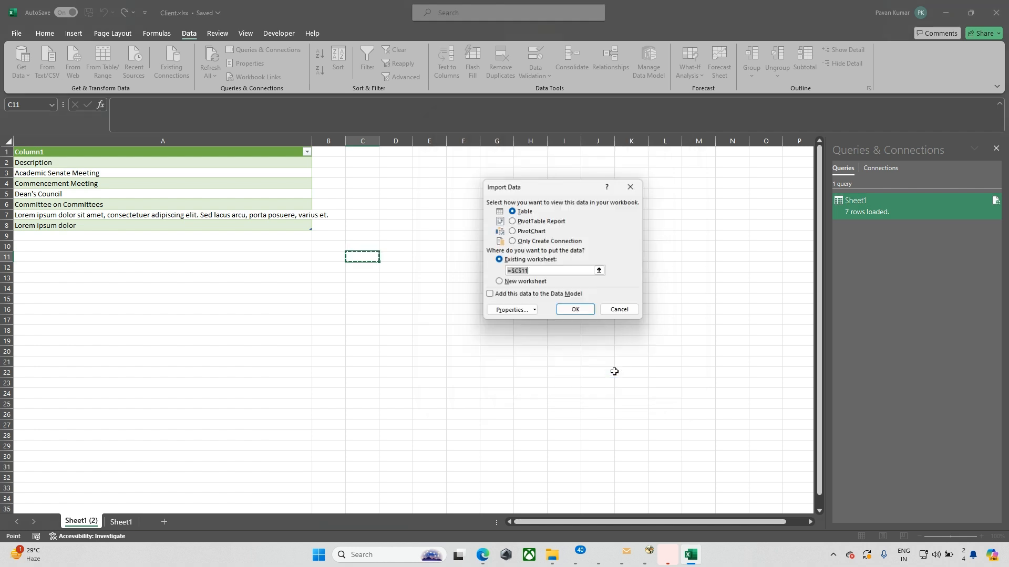
Review the Sheet1 query's refresh control settings, and close the data import without placing another table
left_click(515, 314)
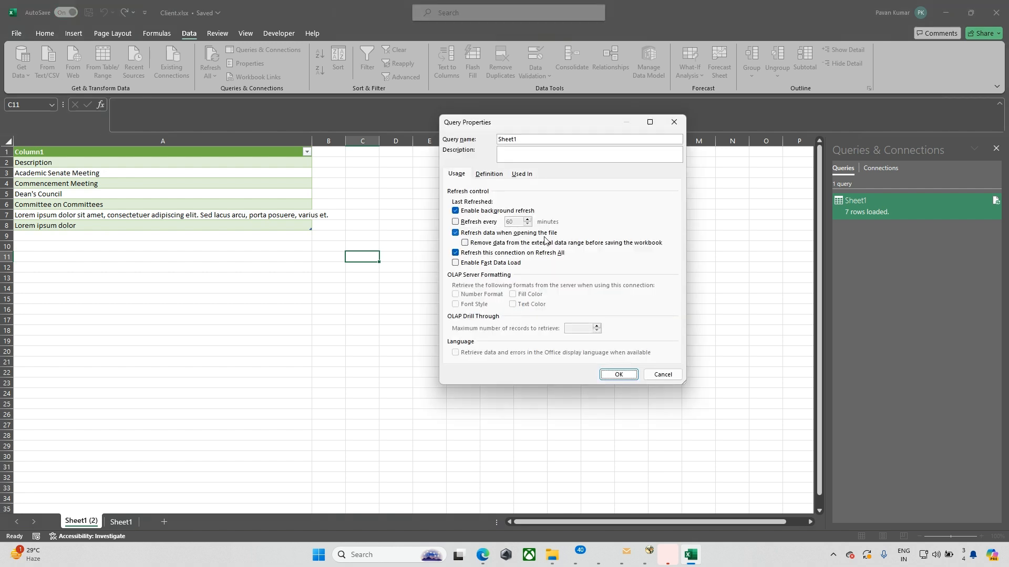
left_click(647, 374)
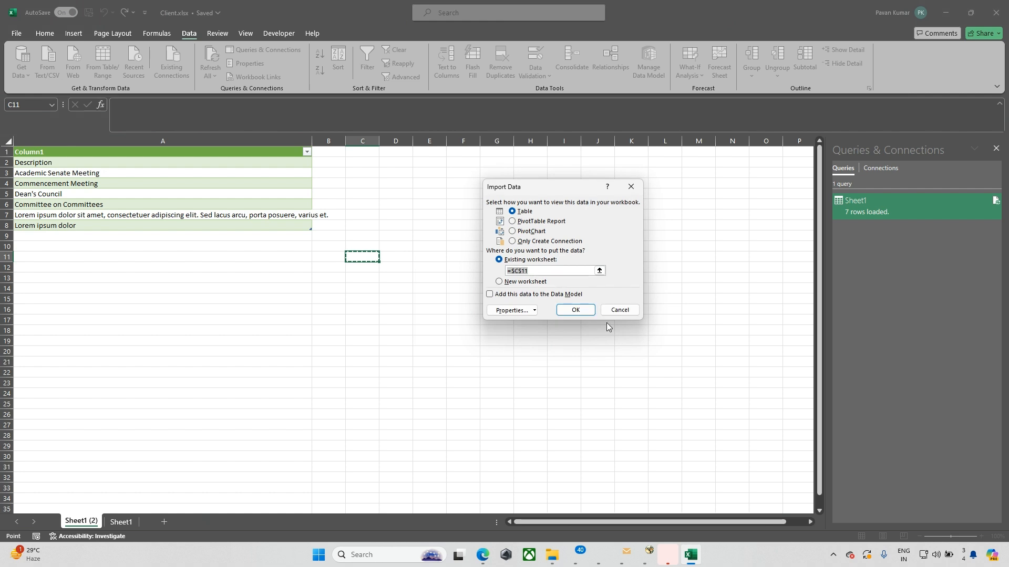
left_click(619, 310)
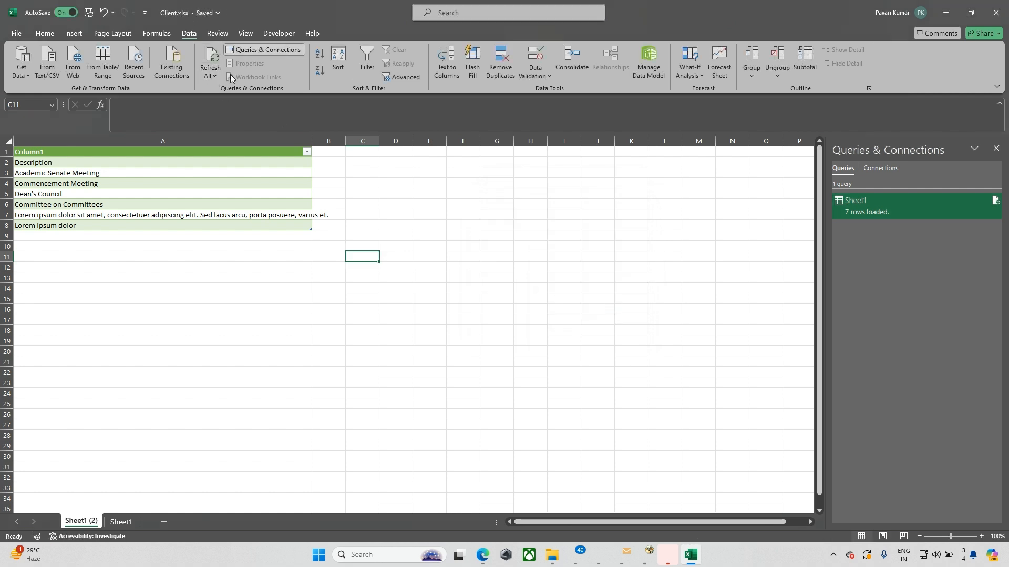
left_click(187, 73)
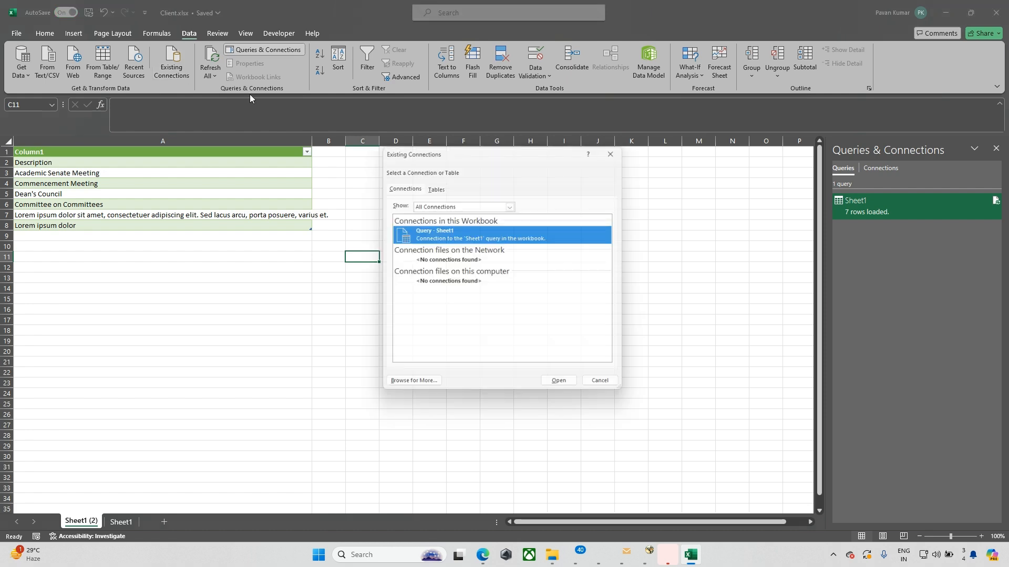
double_click(485, 240)
left_click(520, 309)
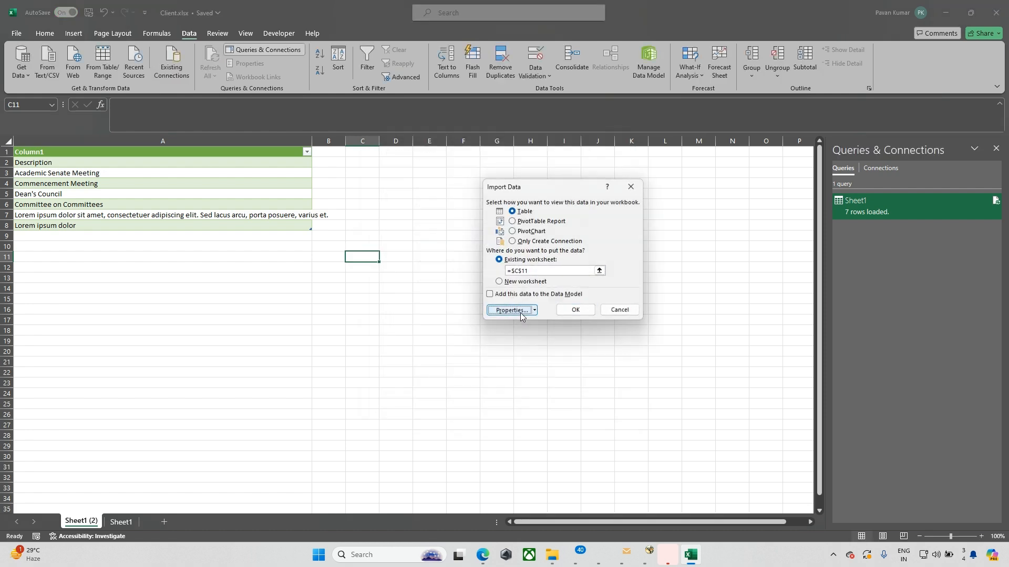
key("Escape")
key("Escape")
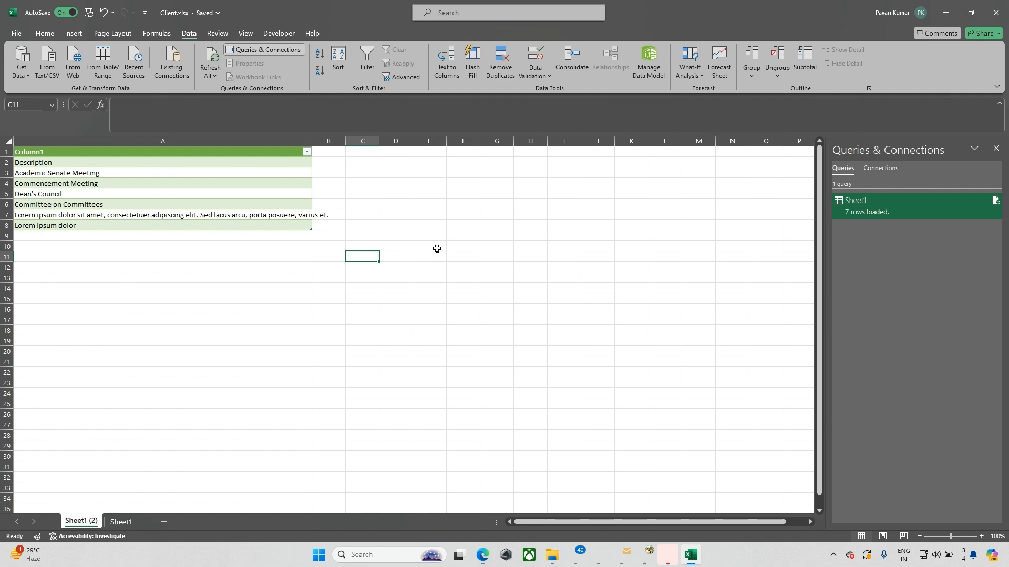
Clear the contents of all data rows in the query table on Sheet1 (2)
left_click(259, 166)
key("ctrl+a")
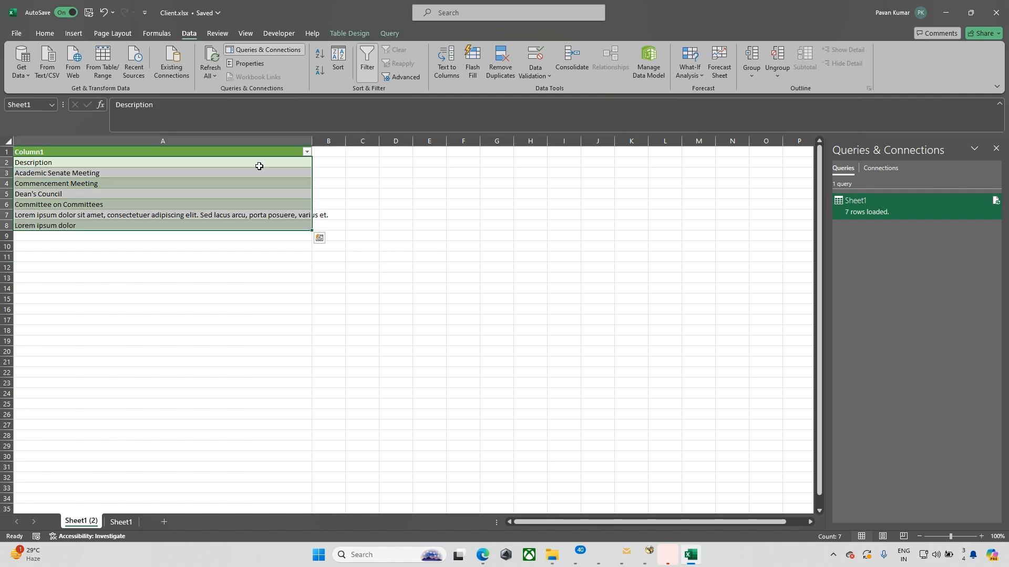
key("Delete")
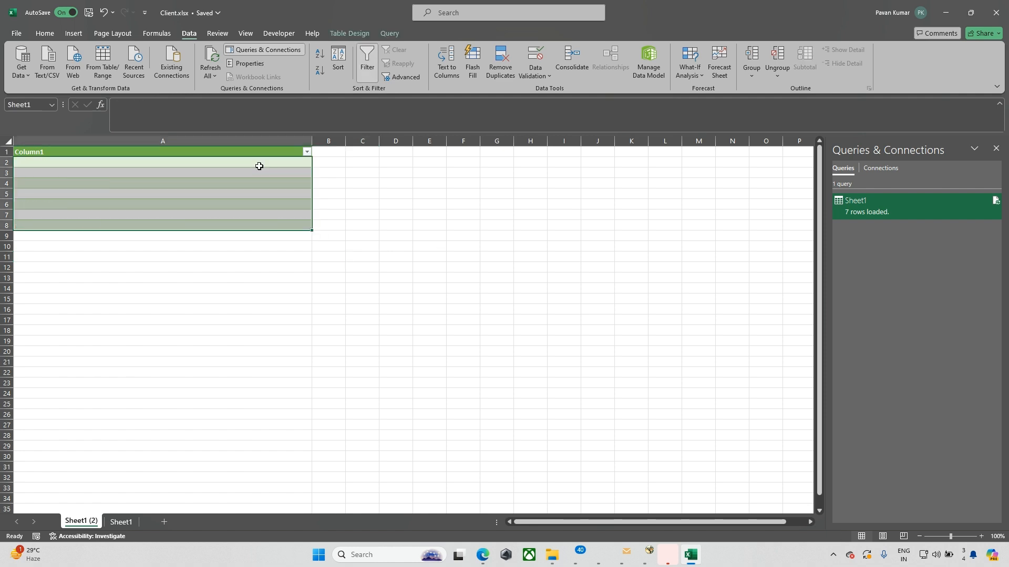
Close the Client workbook and reopen Client.xlsx from the Excel Work folder to test the automatic refresh
left_click(996, 12)
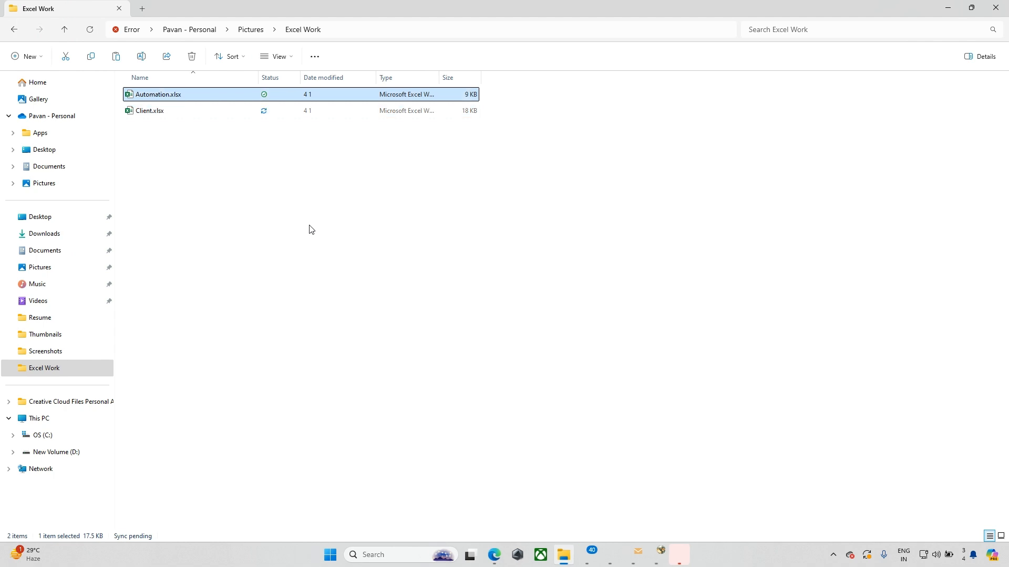
key("Return")
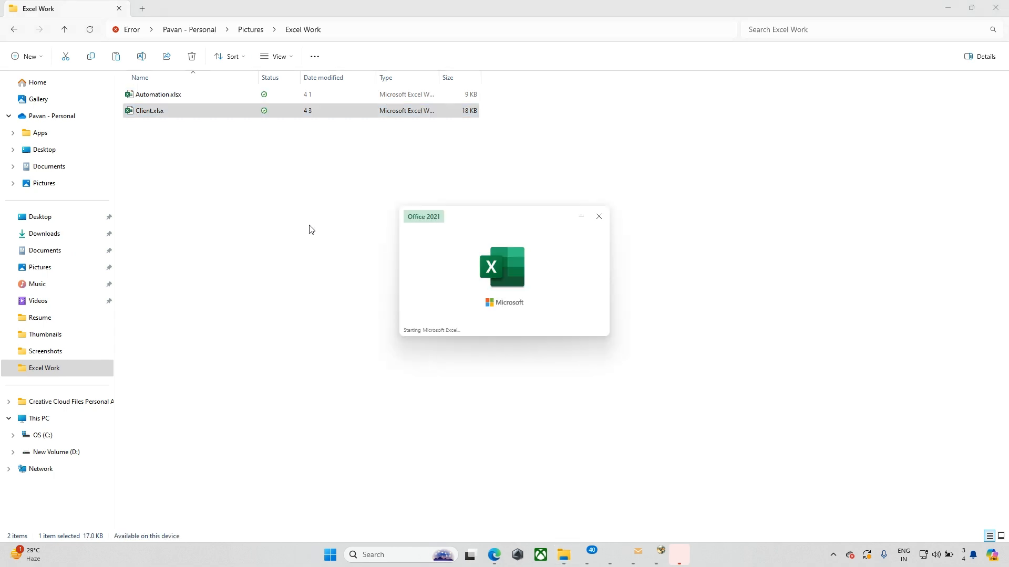